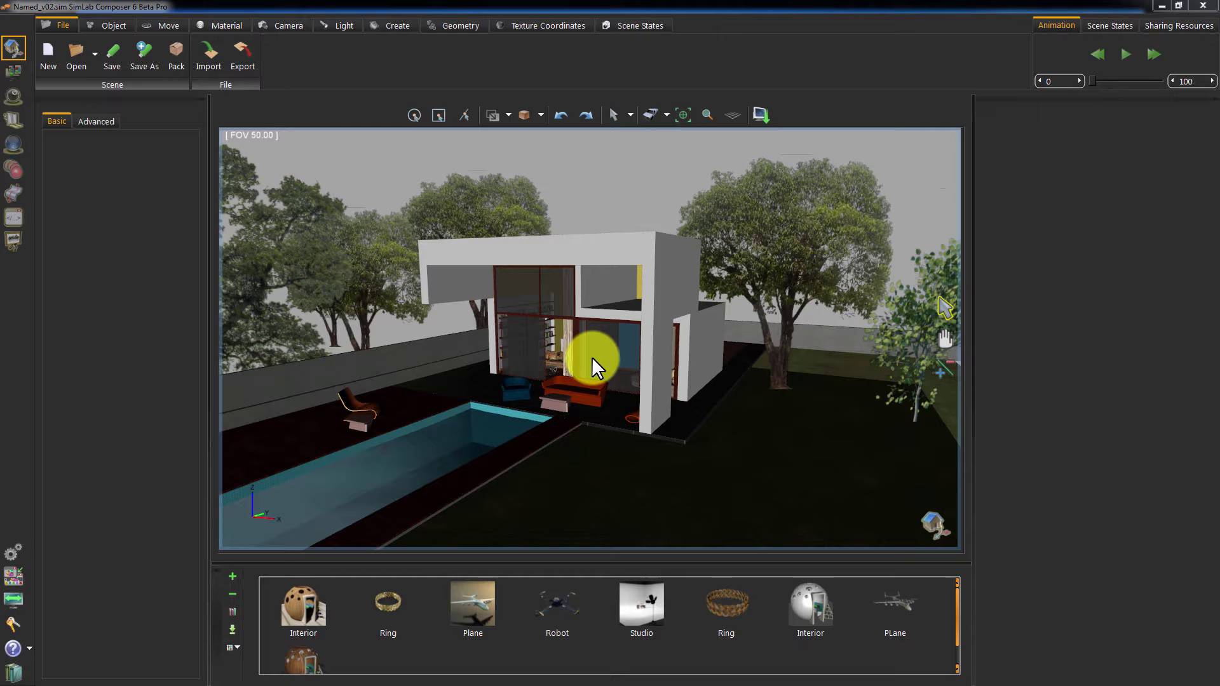
- Orbit around the garden and inspect the grass, wall column and pool-deck materials
left_click_drag(592, 356, 563, 469)
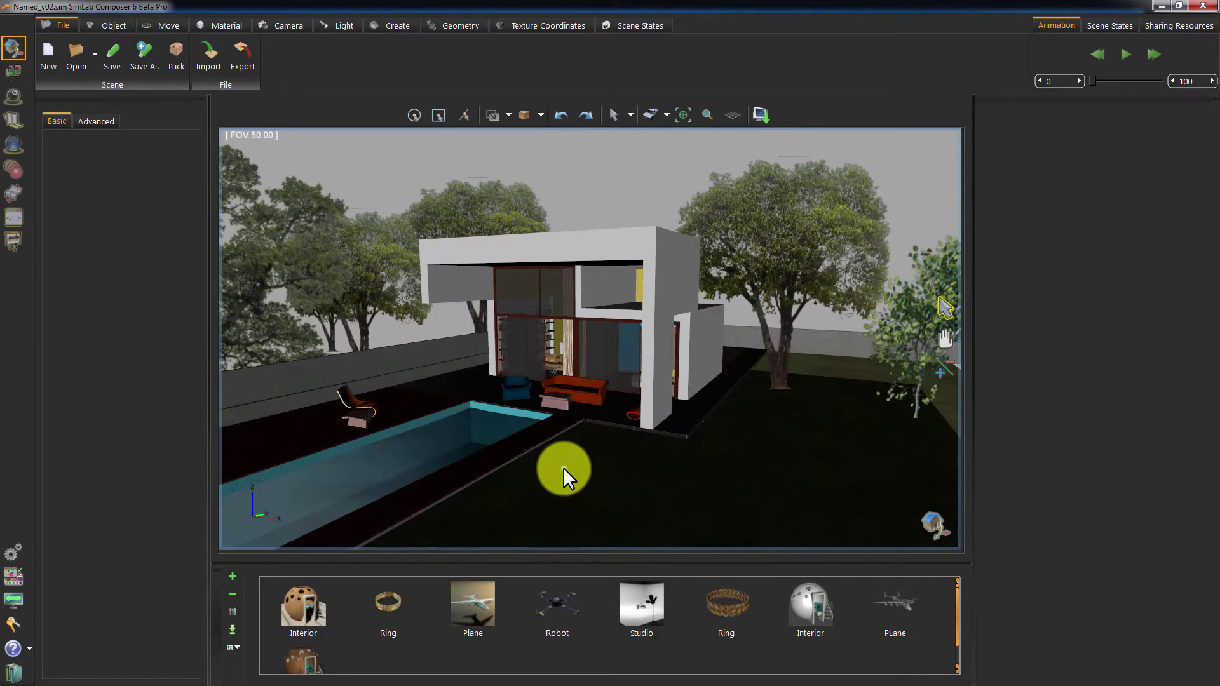
left_click(583, 405)
left_click_drag(584, 405, 714, 444)
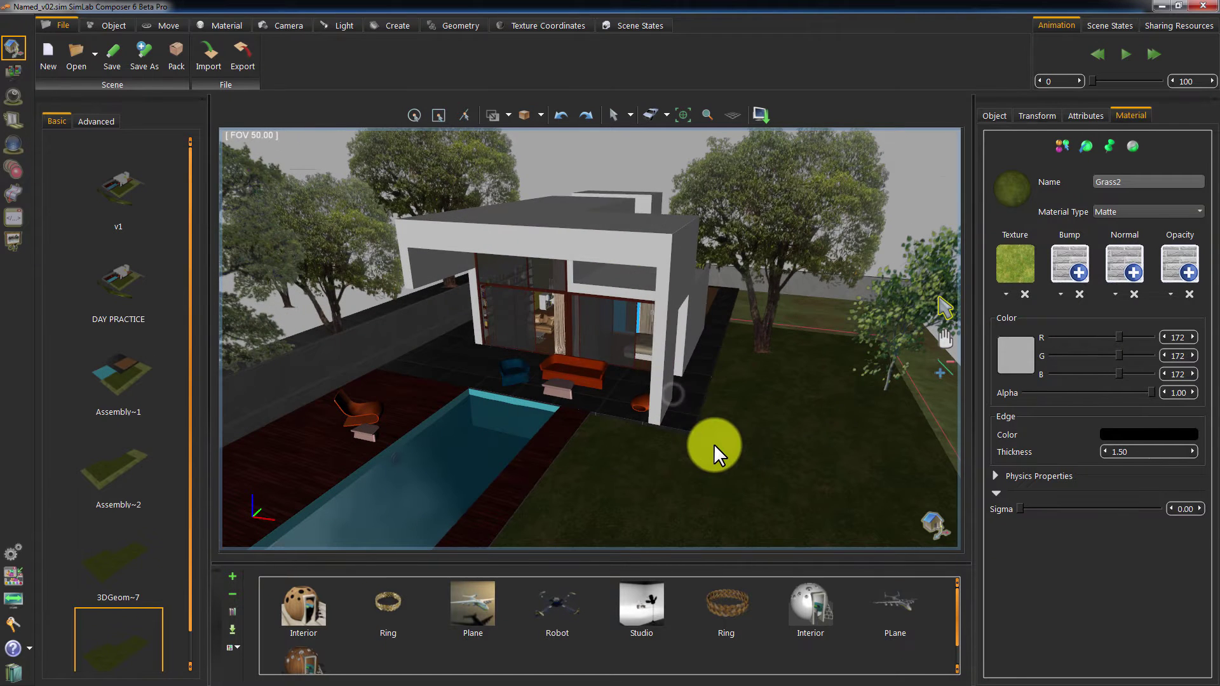
left_click(658, 339)
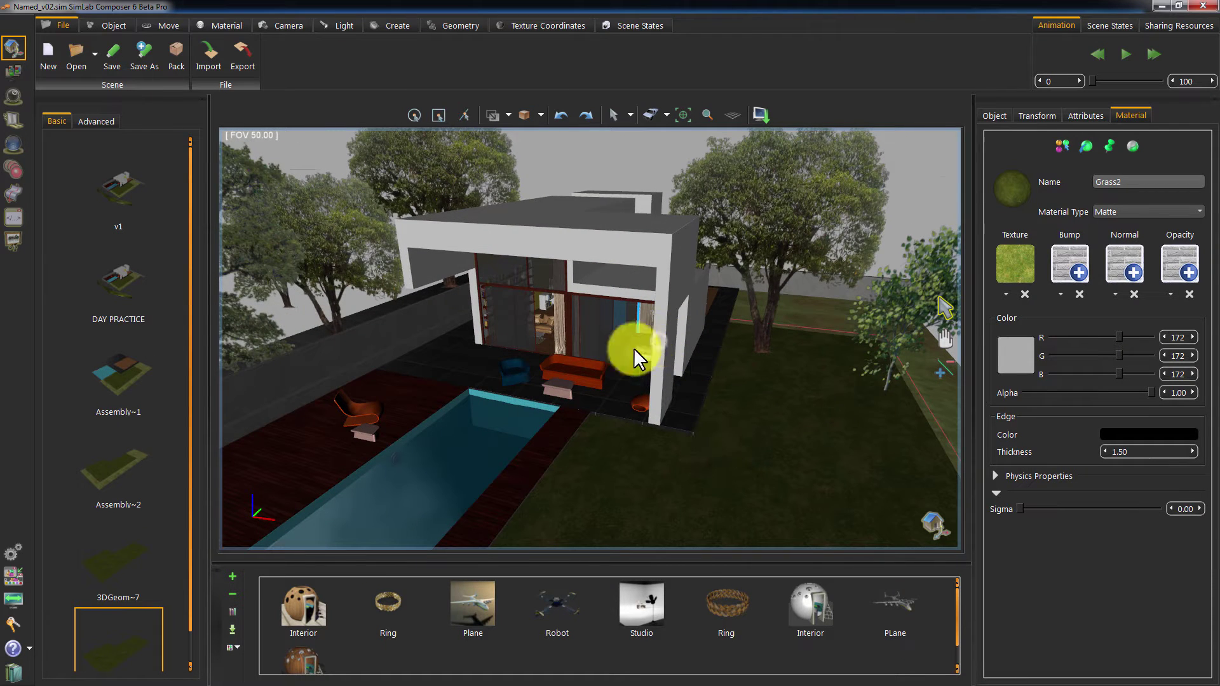
left_click(457, 373)
left_click_drag(537, 385, 597, 326)
left_click(574, 326)
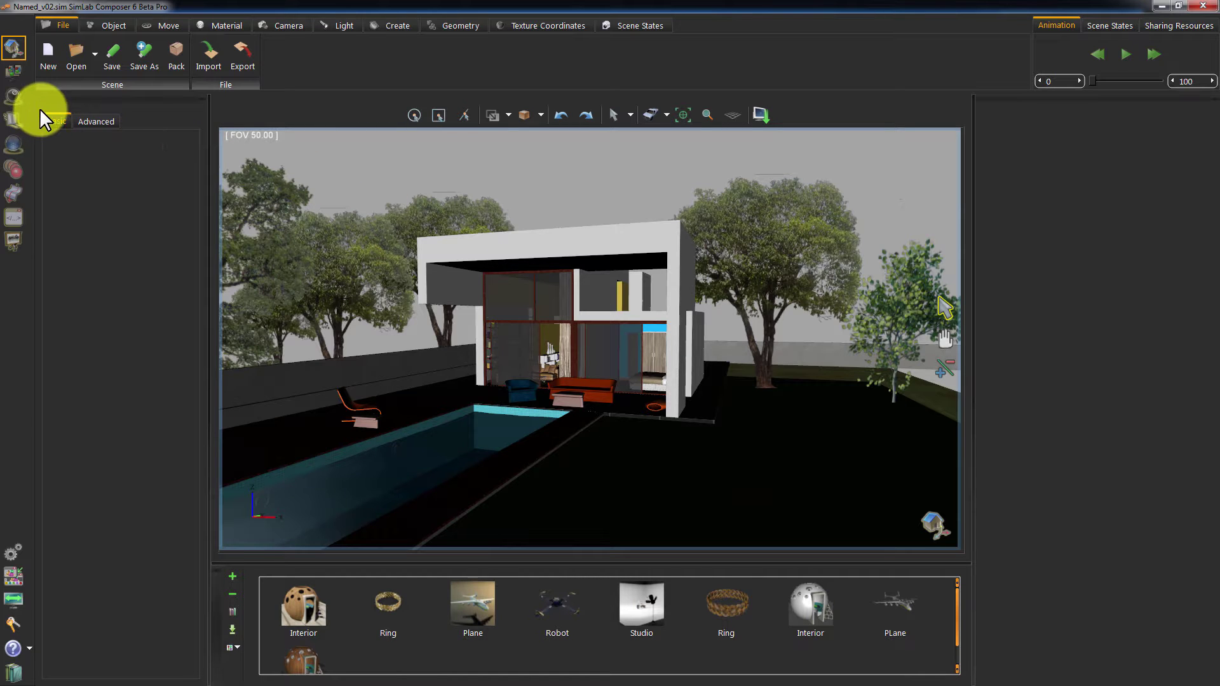
- Enable the environment sun, sweep its elevation from 0 upward, and reset horizontal direction to 360.0
left_click(10, 93)
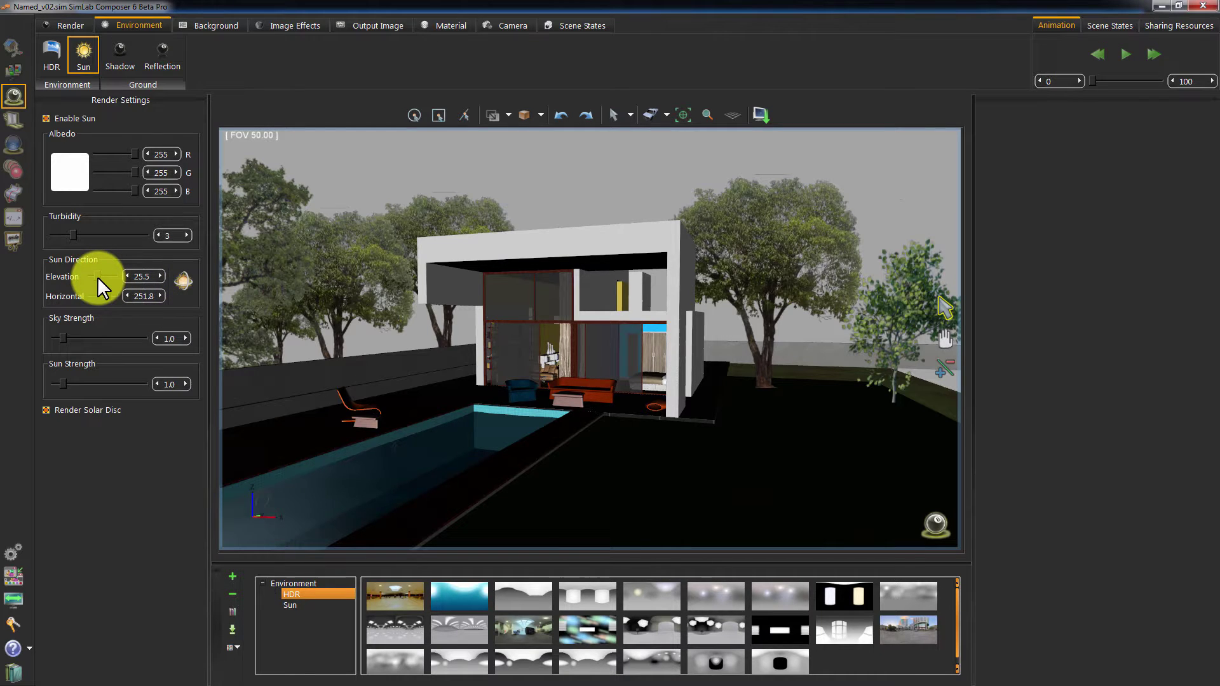
left_click_drag(98, 276, 87, 277)
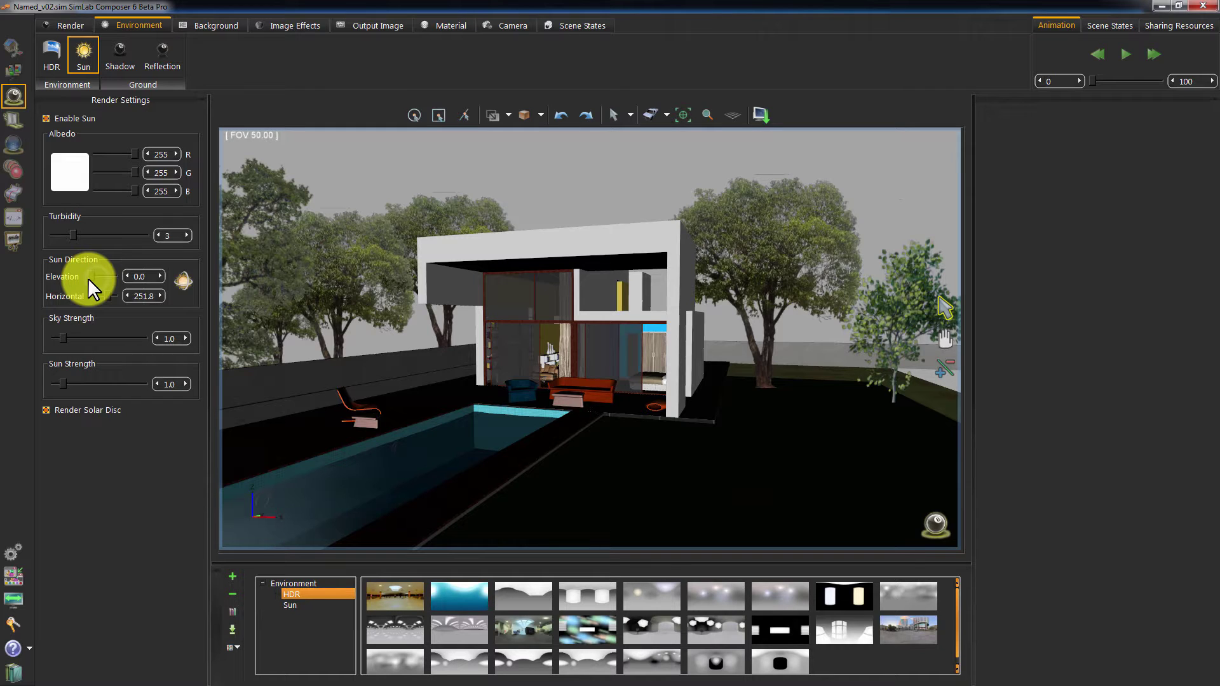
left_click_drag(91, 277, 100, 278)
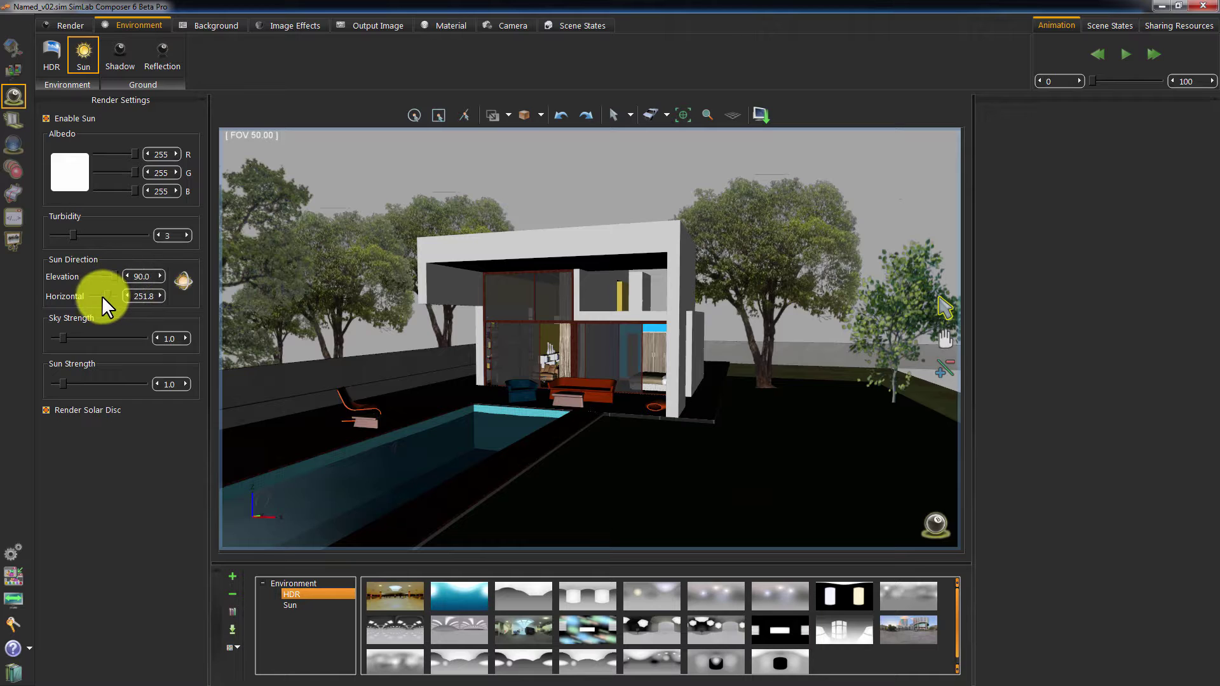
mouse_move(106, 296)
left_mouse_down()
mouse_move(87, 296)
mouse_move(99, 296)
left_mouse_up()
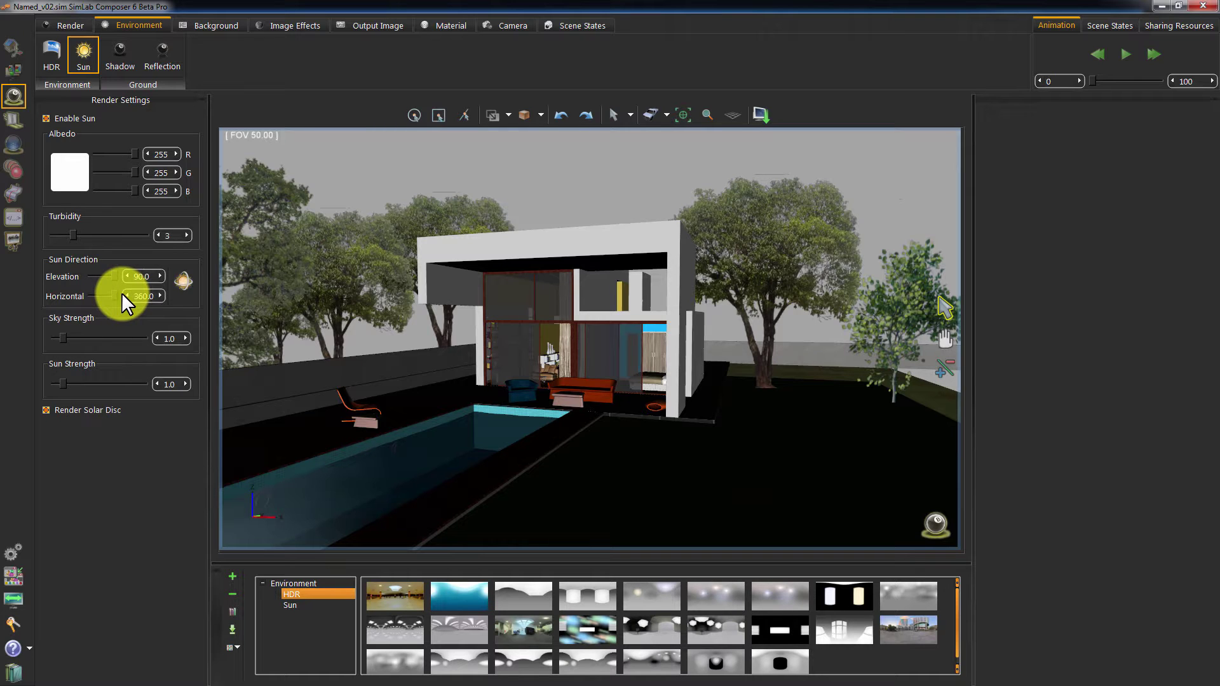
- Tilt the sun gizmo in the viewport to elevation 38.3, horizontal 258.1, and confirm
left_click(180, 280)
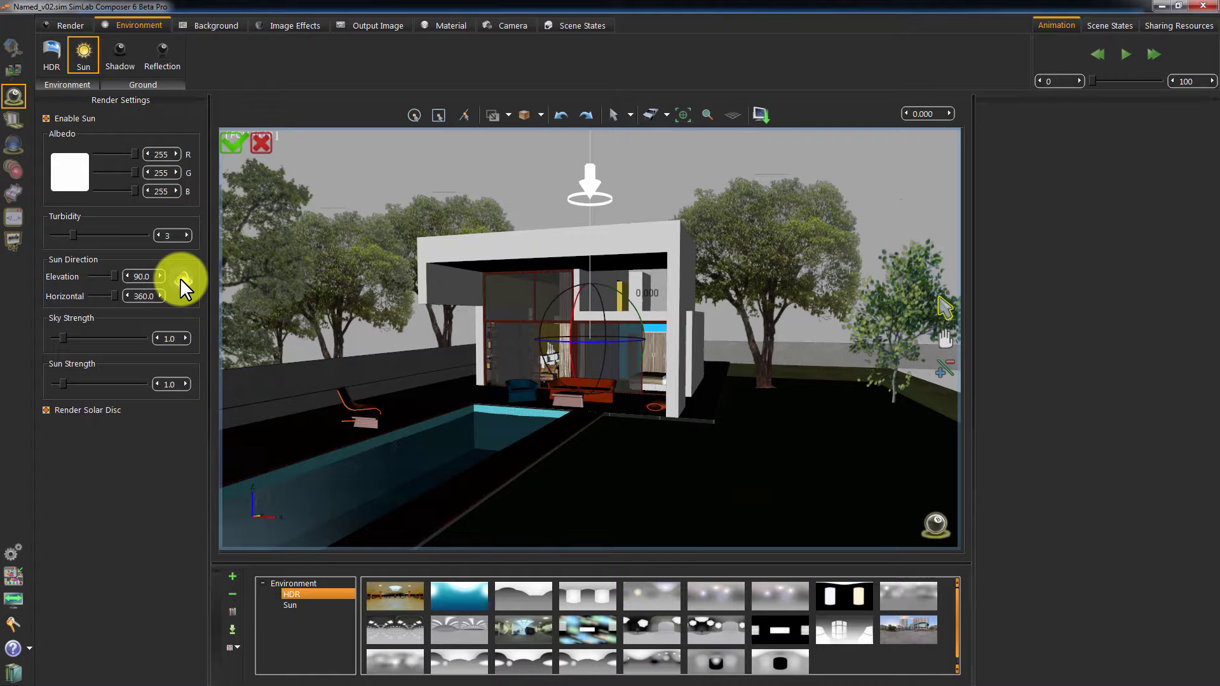
left_click_drag(537, 235, 530, 260)
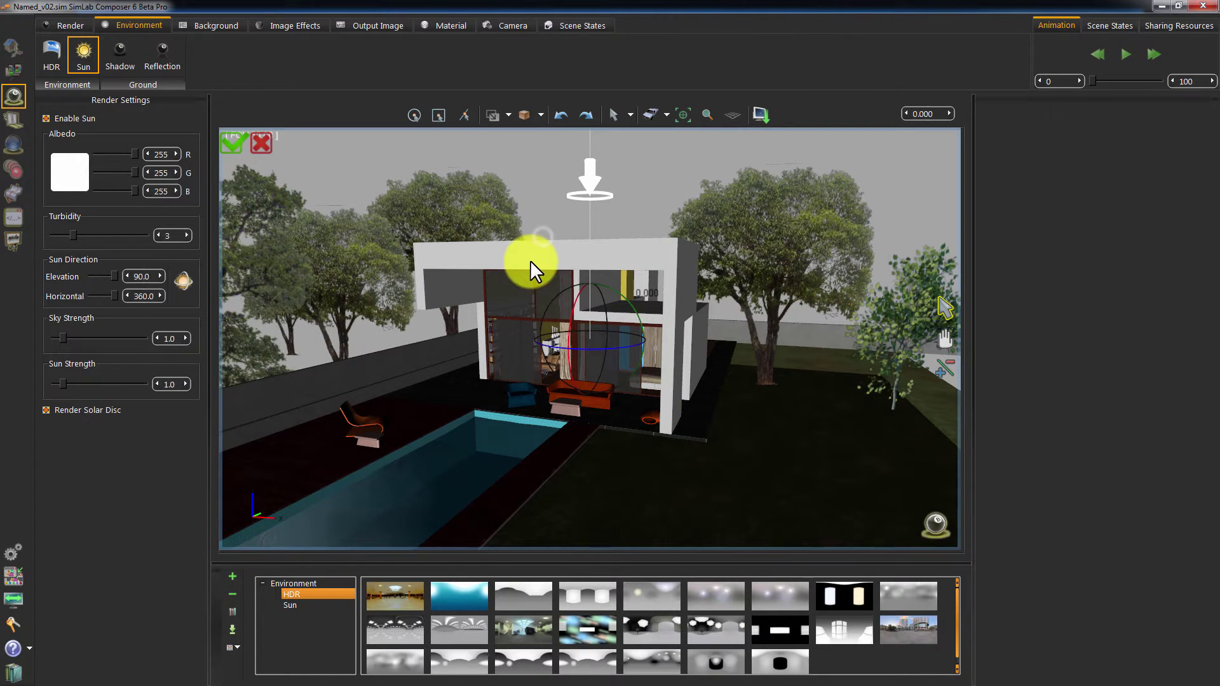
mouse_move(569, 312)
left_mouse_down()
mouse_move(554, 387)
mouse_move(608, 314)
mouse_move(551, 308)
left_mouse_up()
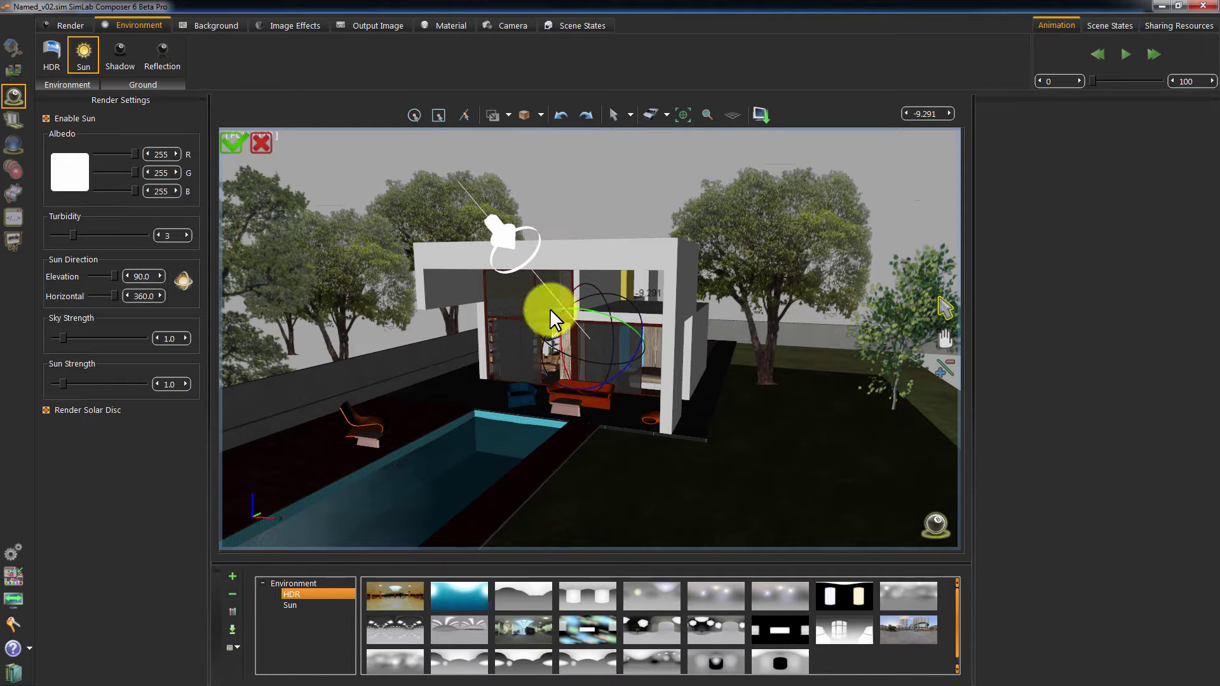
left_click(235, 142)
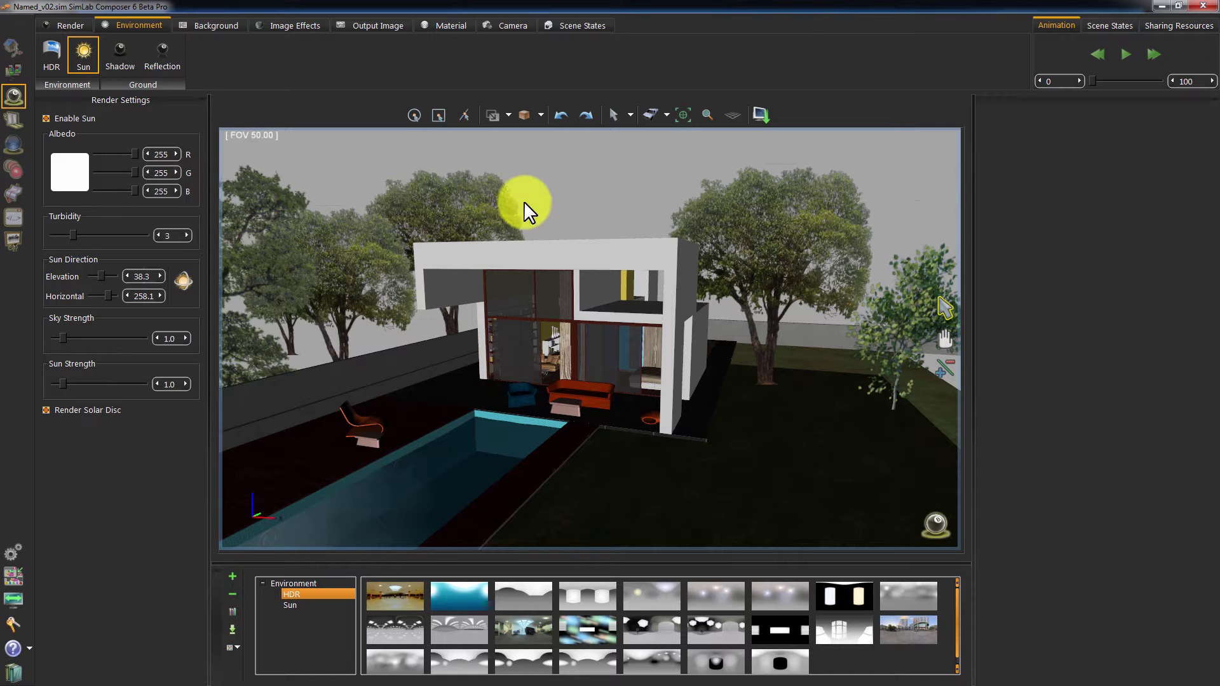
left_click_drag(426, 325, 433, 311)
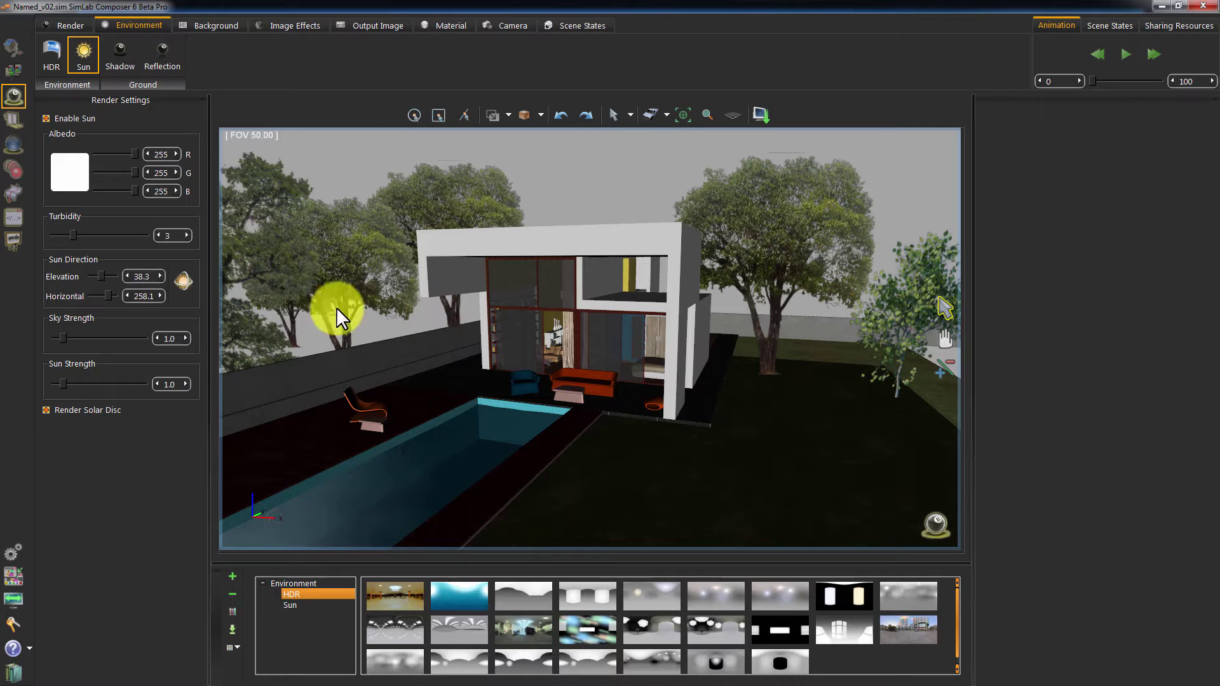
- Rotate the sun gizmo from a frontal view, settling at elevation 23.0 and horizontal 253.6
left_click(181, 280)
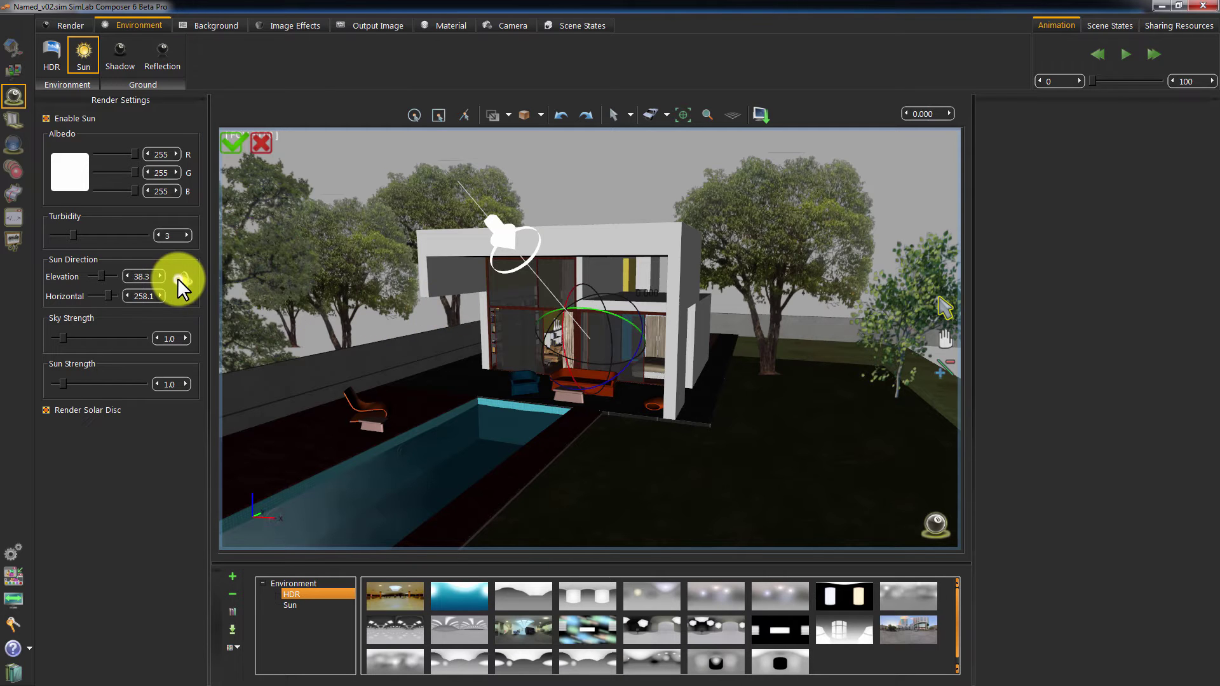
left_click_drag(562, 325, 561, 356)
key("Return")
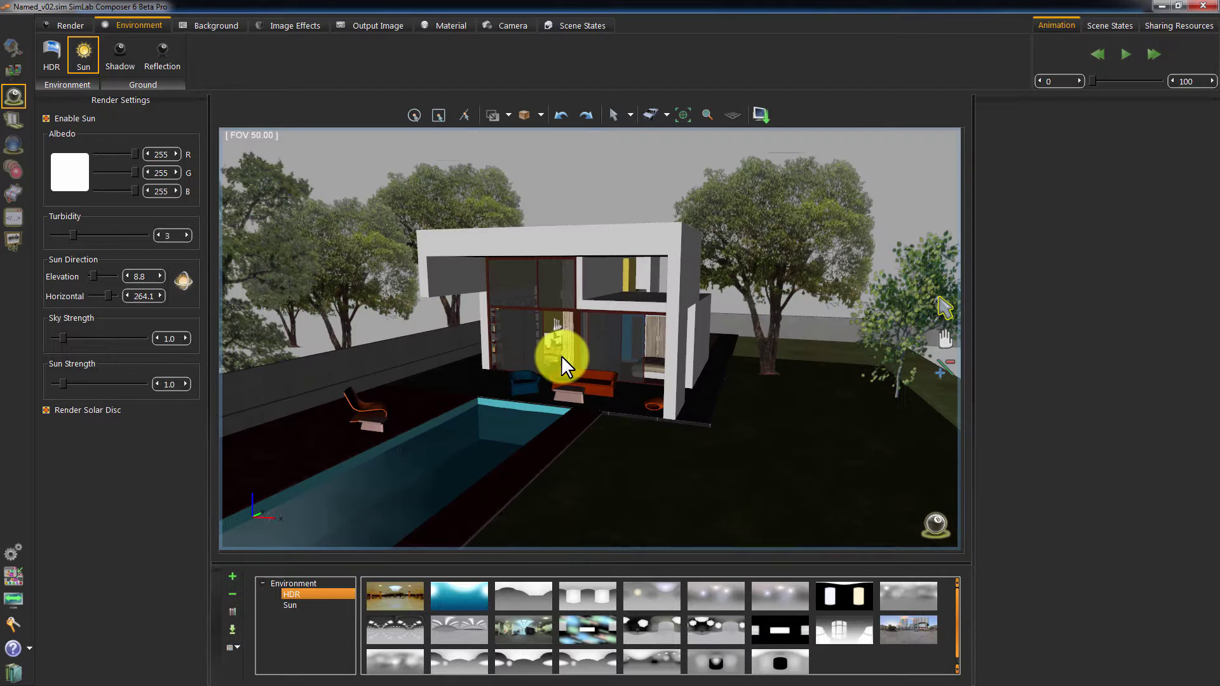
left_click(183, 280)
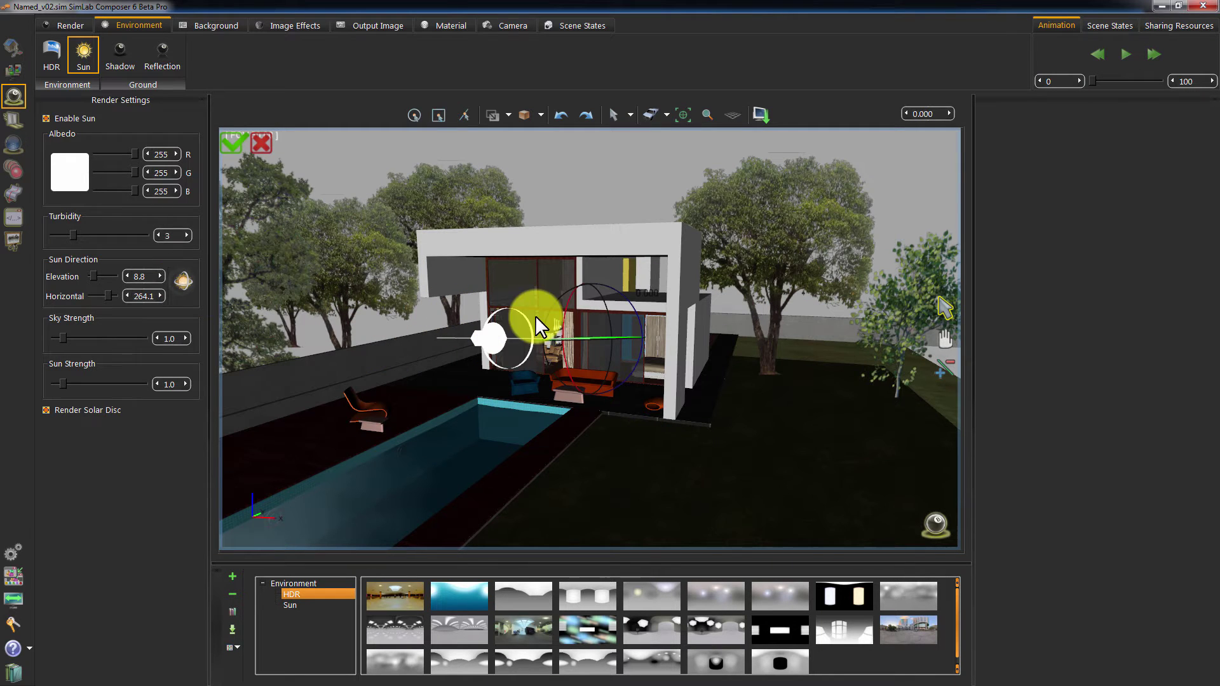
left_click_drag(564, 307, 568, 291)
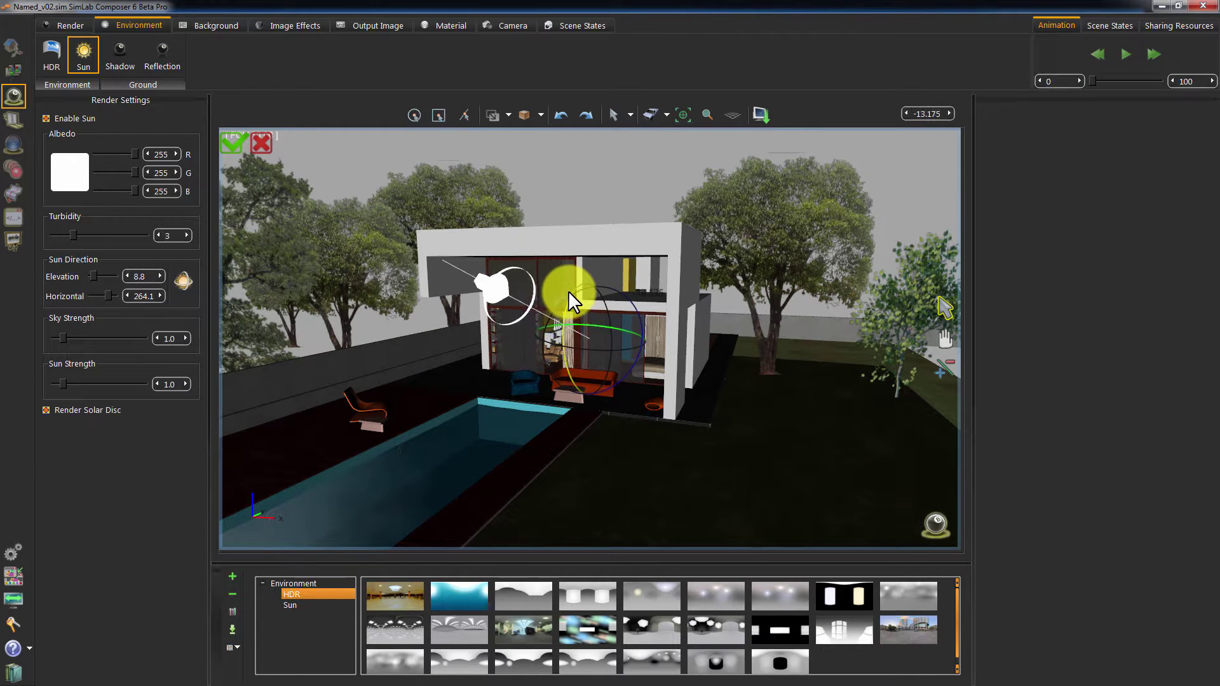
left_click_drag(464, 373, 615, 326)
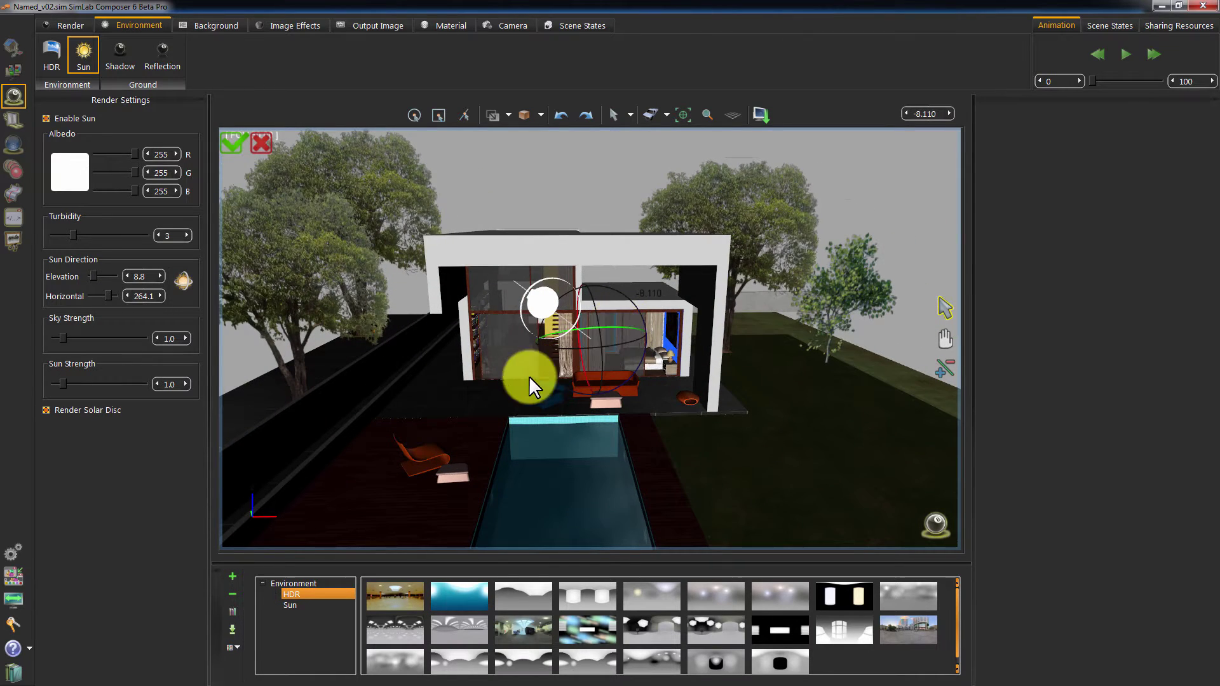
left_click_drag(529, 376, 535, 345)
left_click(240, 148)
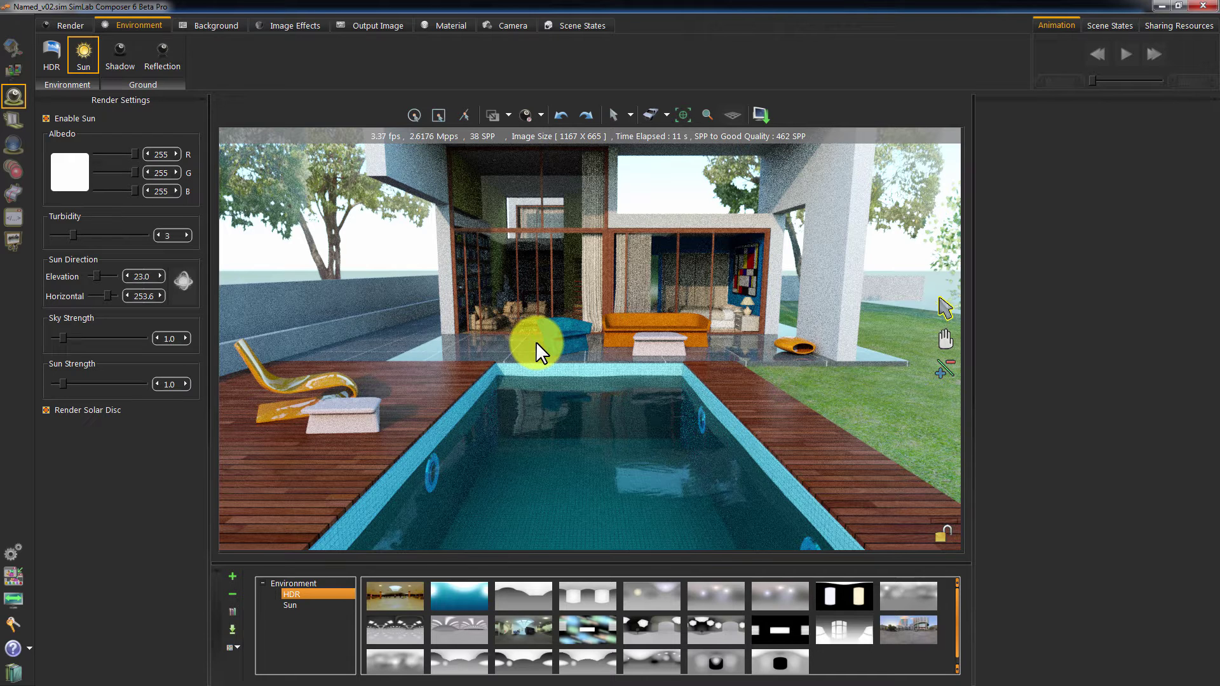
left_click(70, 172)
left_click_drag(646, 219, 804, 200)
left_click_drag(856, 254, 883, 255)
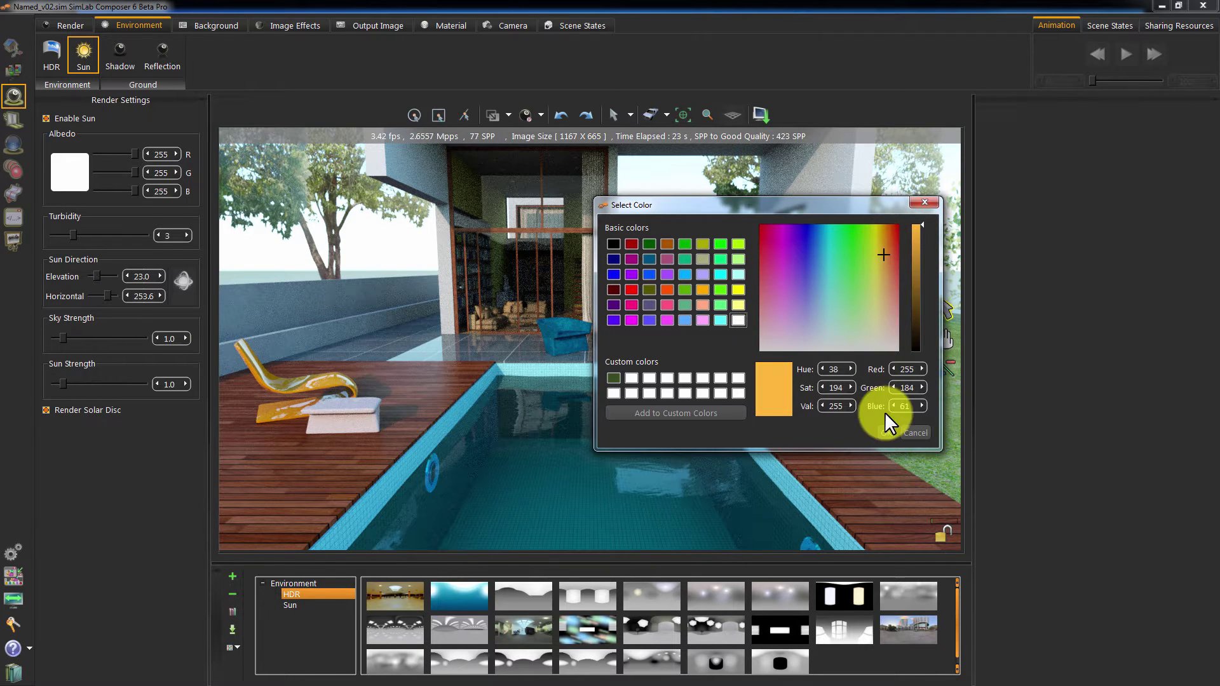
left_click(886, 433)
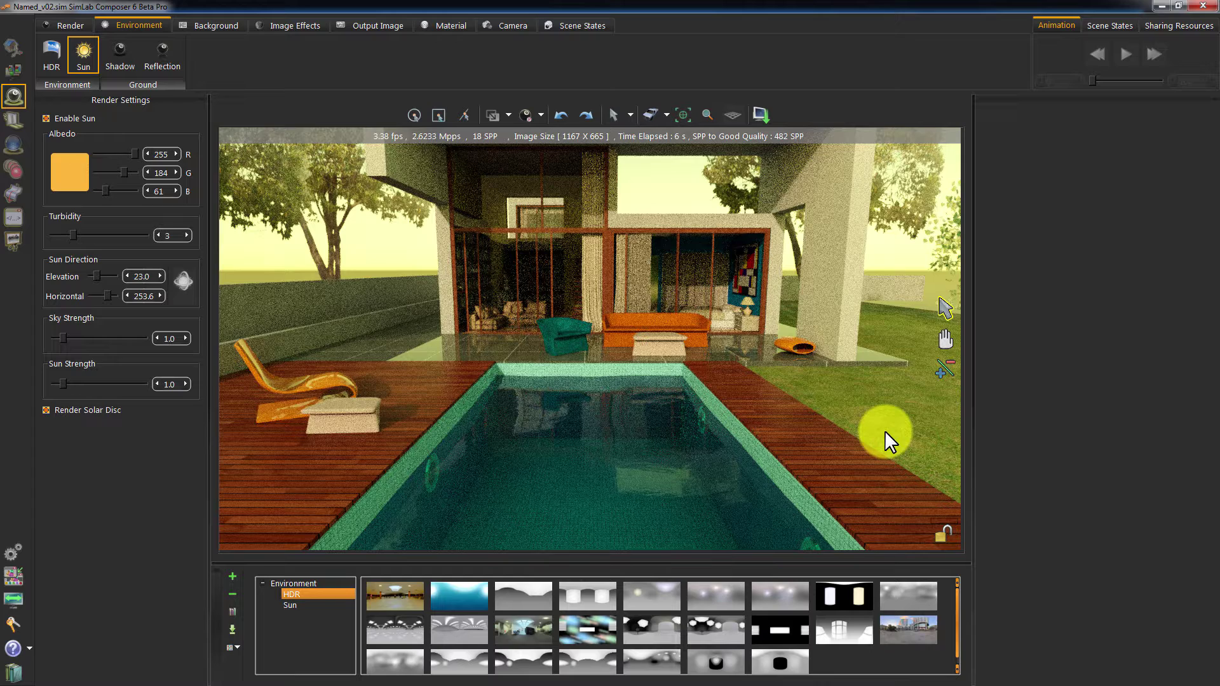
left_click(71, 174)
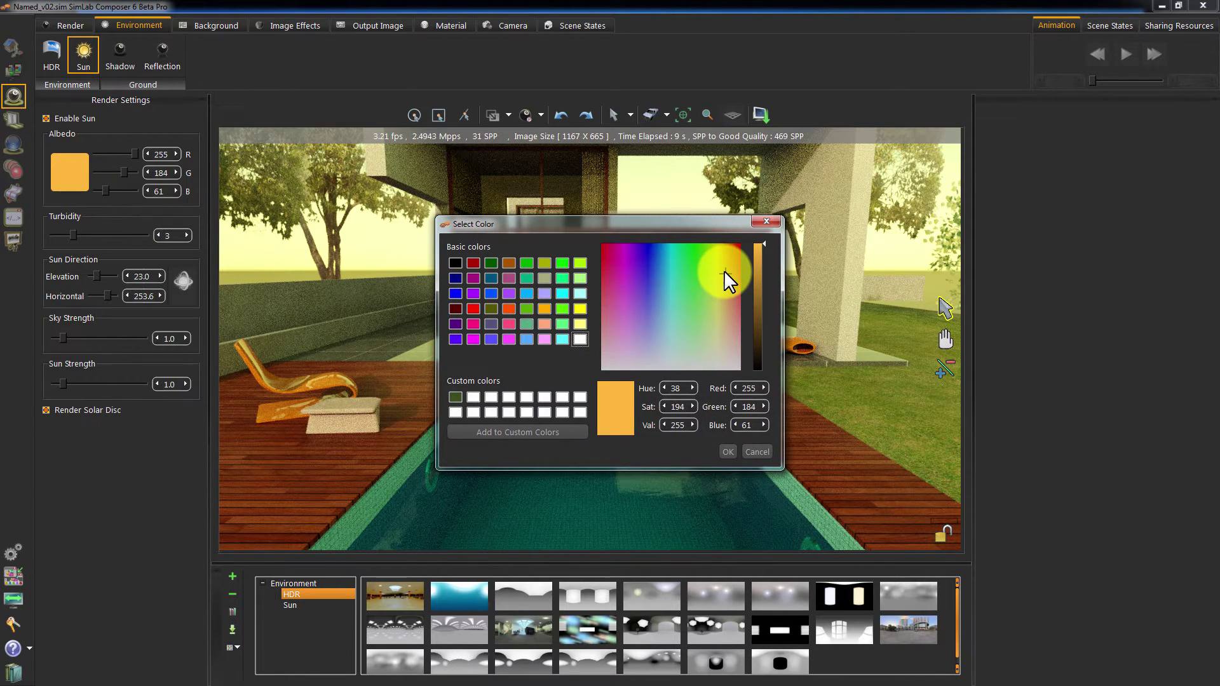
left_click_drag(723, 270, 635, 330)
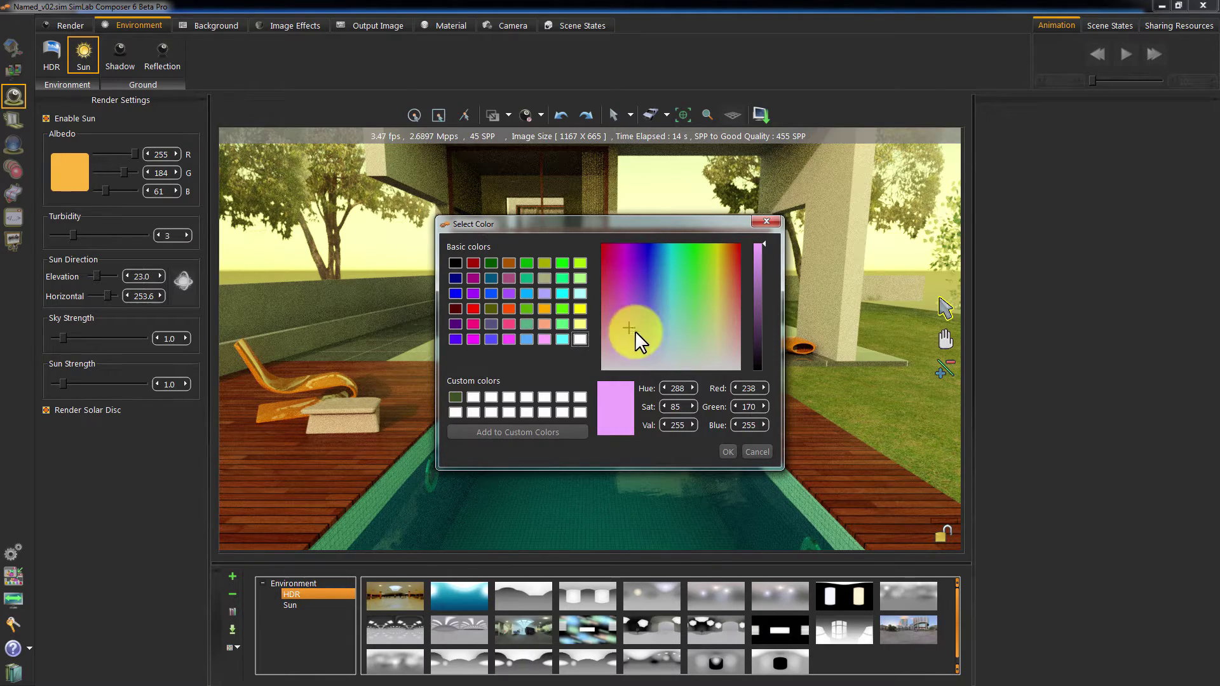
left_click(726, 451)
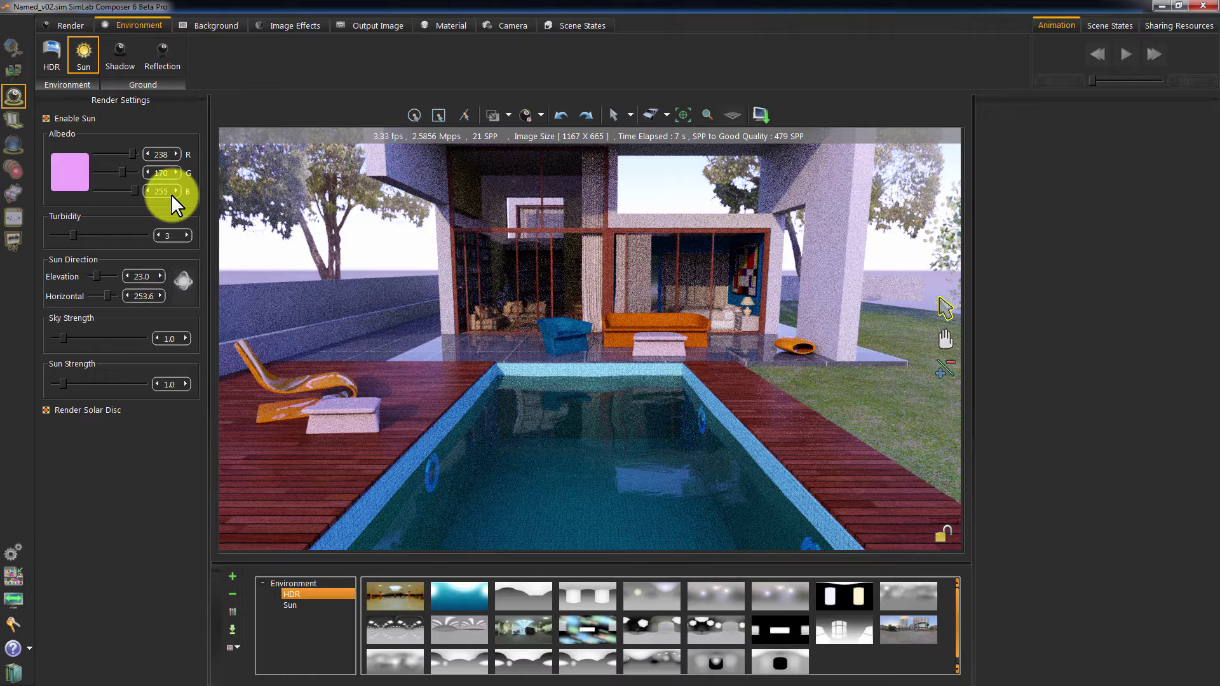
left_click(83, 183)
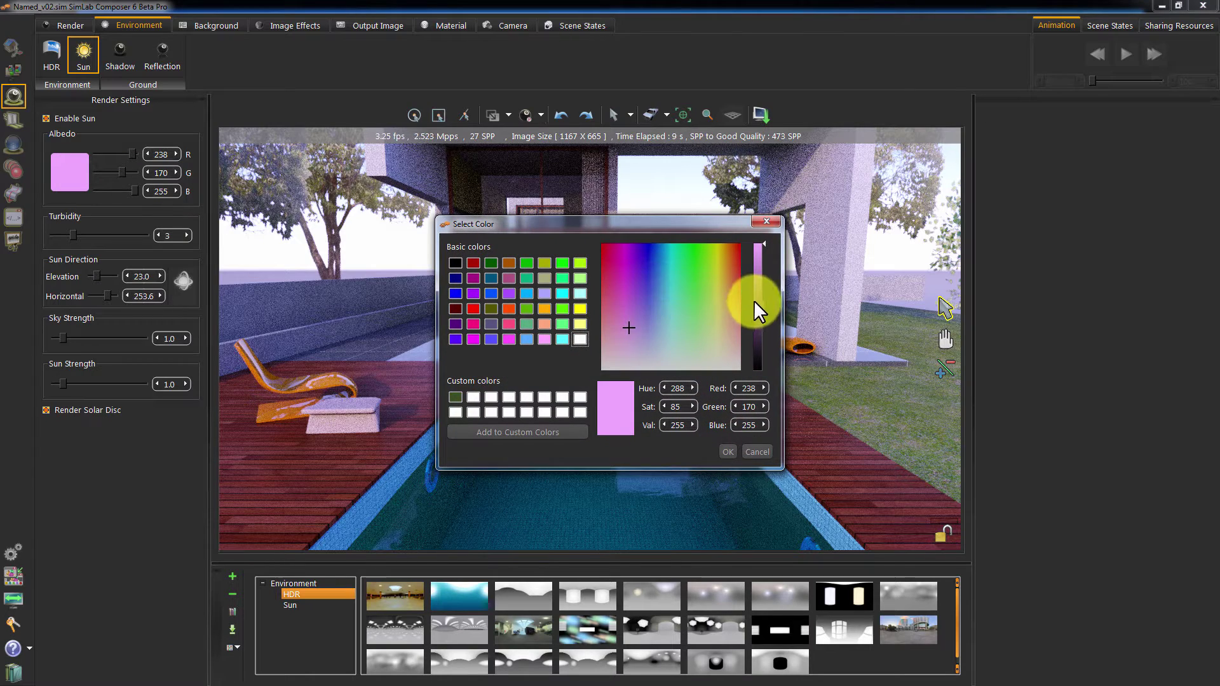
left_click(680, 312)
left_click(567, 397)
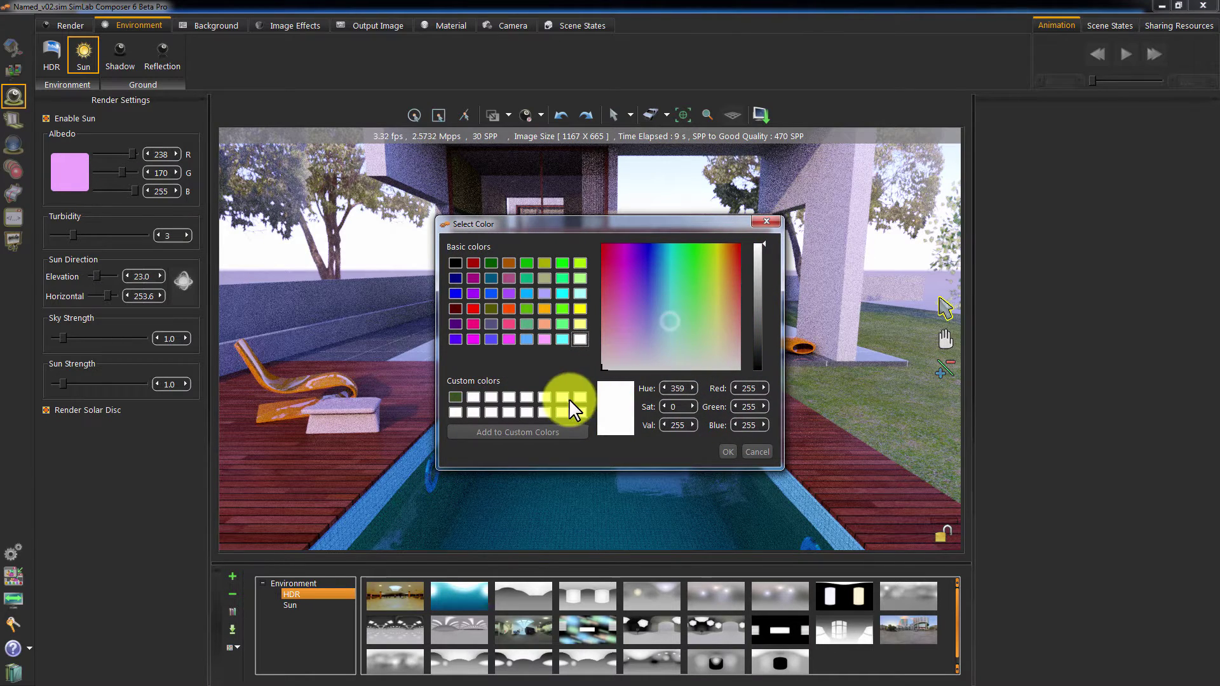
left_click(730, 447)
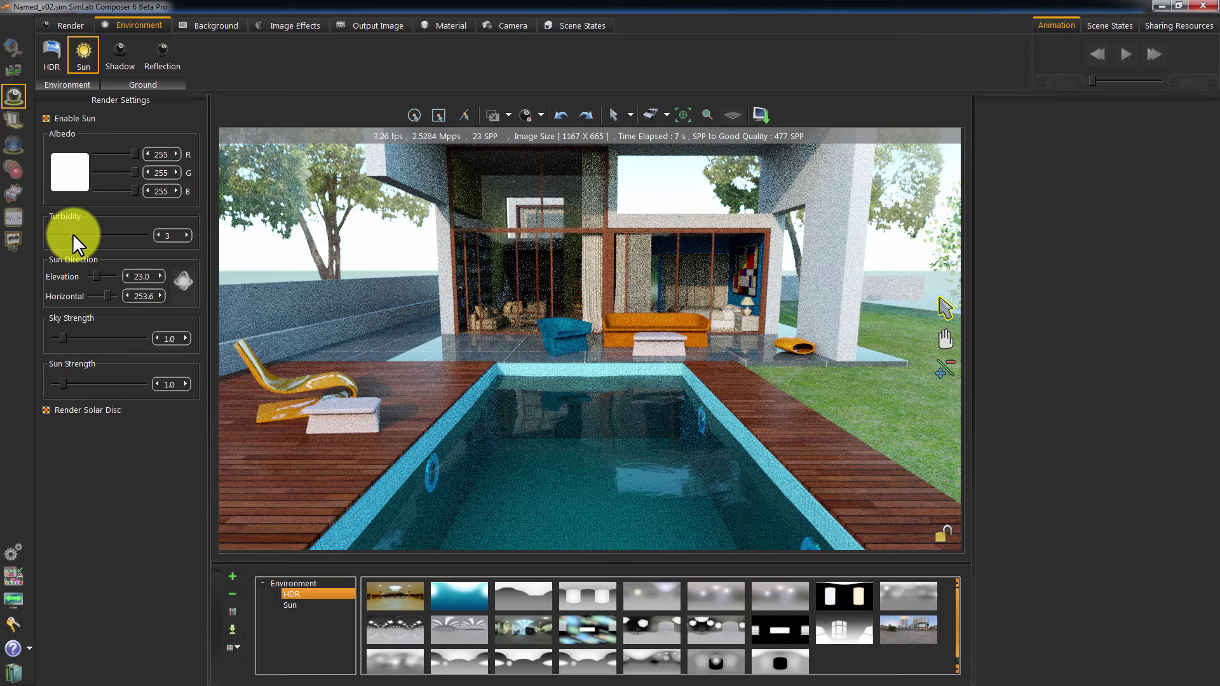
- Sweep the Turbidity slider down to 1, then up to 10, framing the pool corner
left_click_drag(72, 235, 36, 235)
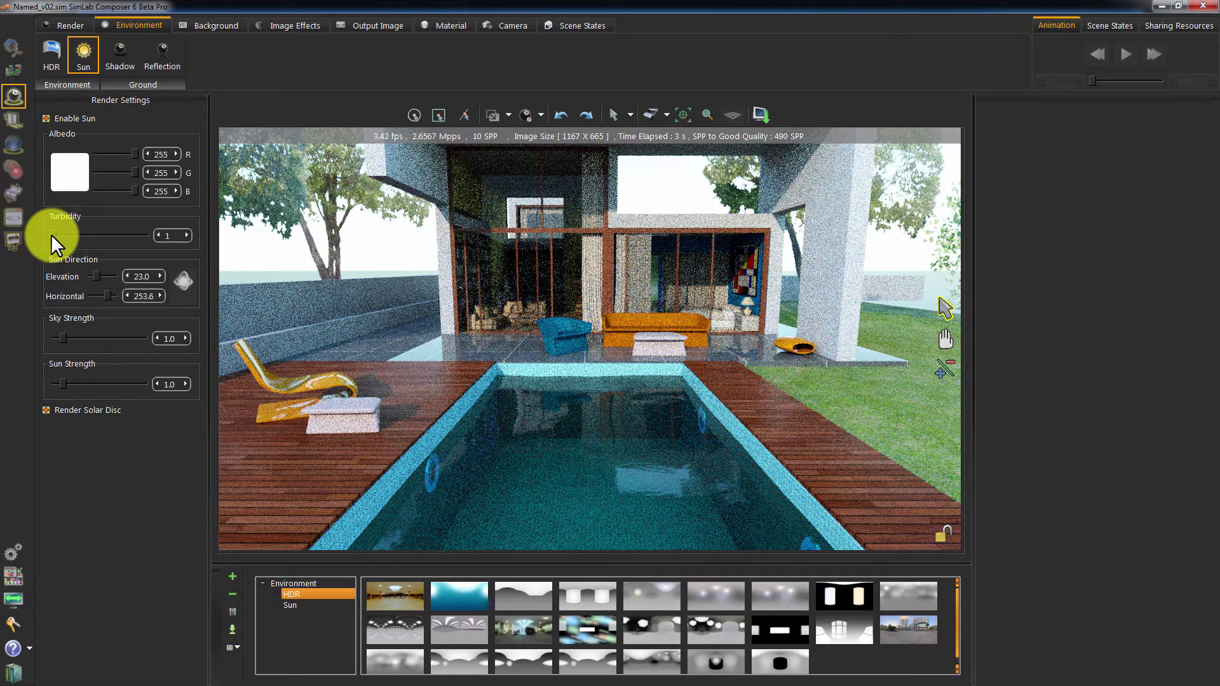
left_click_drag(51, 234, 168, 239)
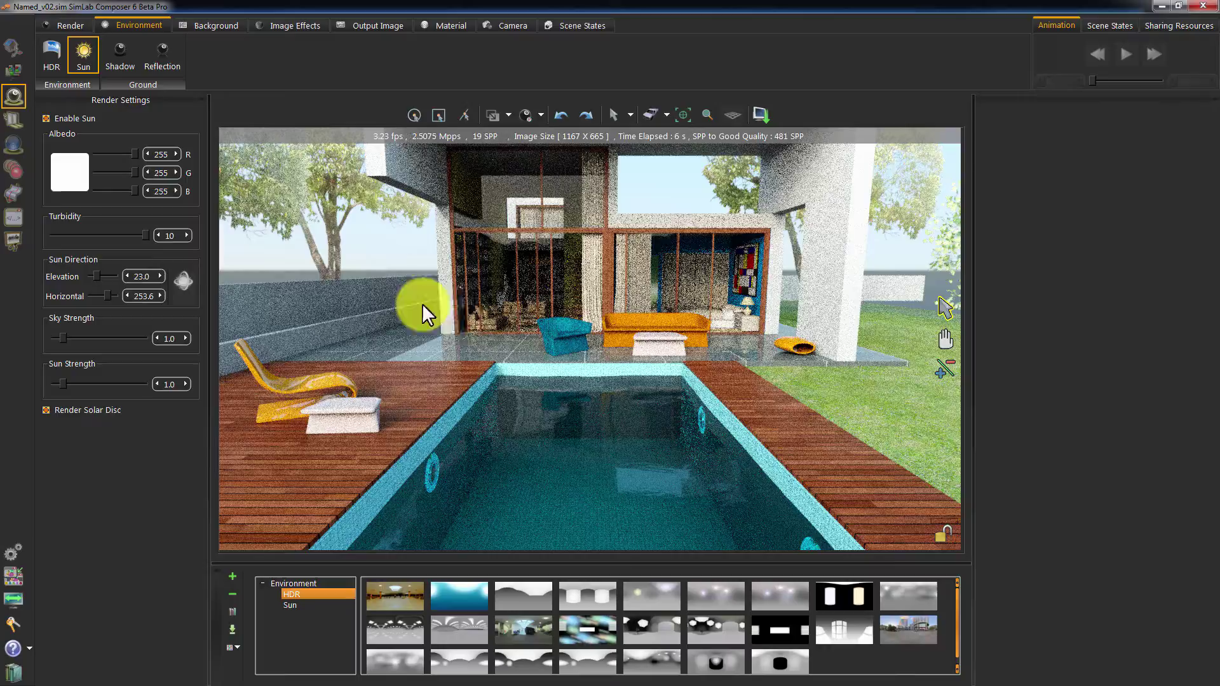
middle_click_drag(383, 350, 625, 392)
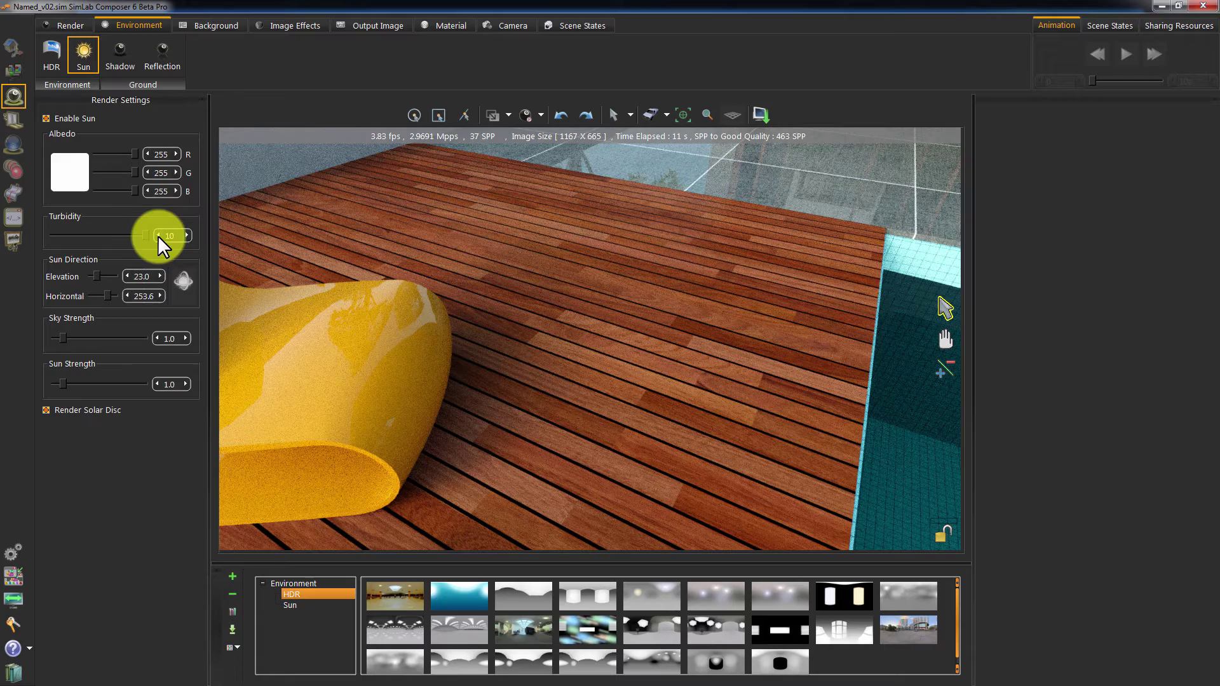
- Drop turbidity back to 1 for crisp deck shadows and view from a new angle
left_click(49, 233)
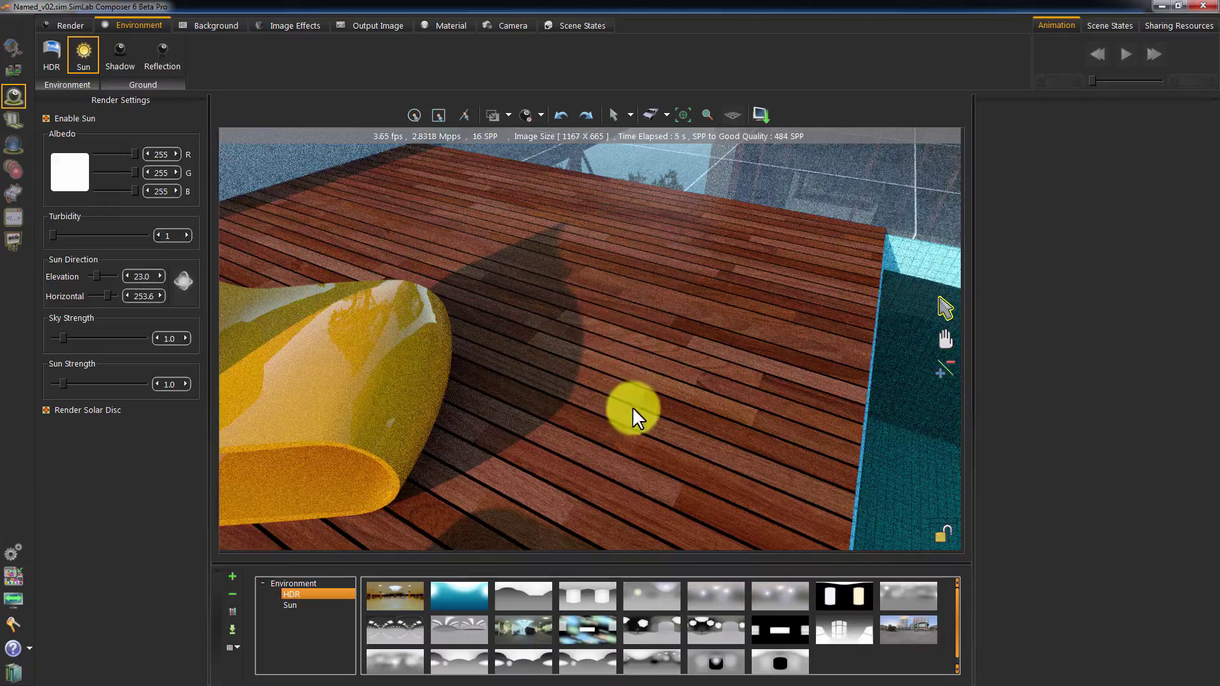
left_click_drag(632, 407, 673, 253)
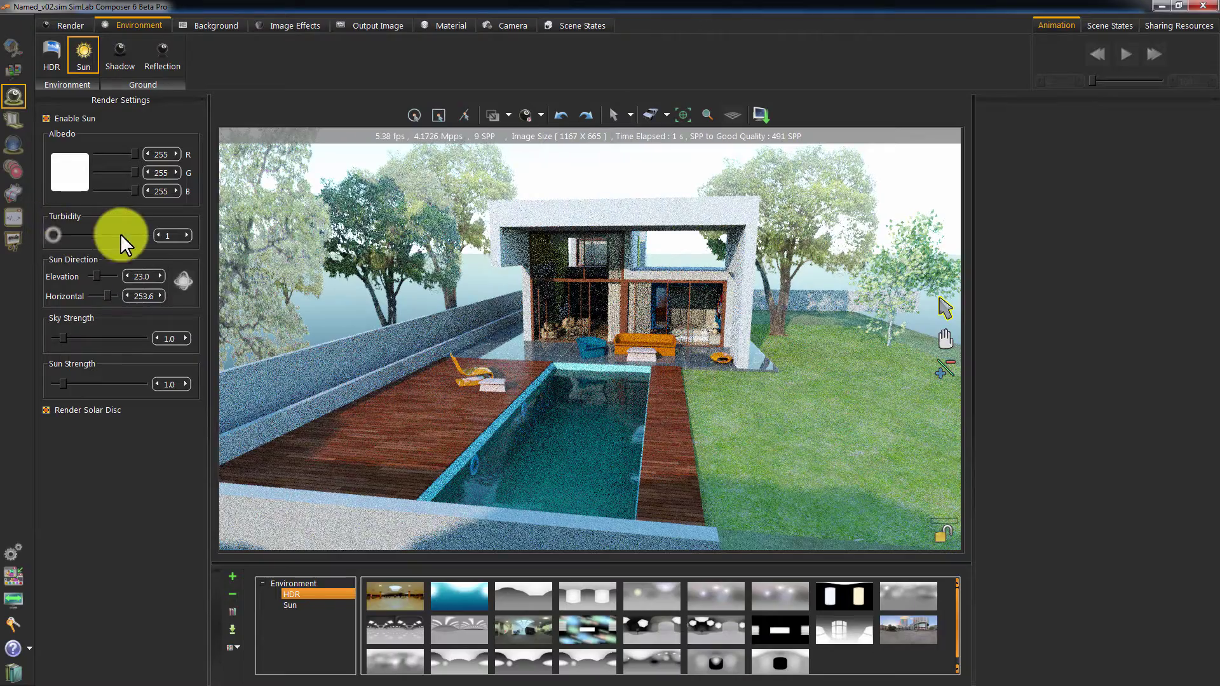
- Enter 3 in the Turbidity value box
scroll(166, 233, "up", 5)
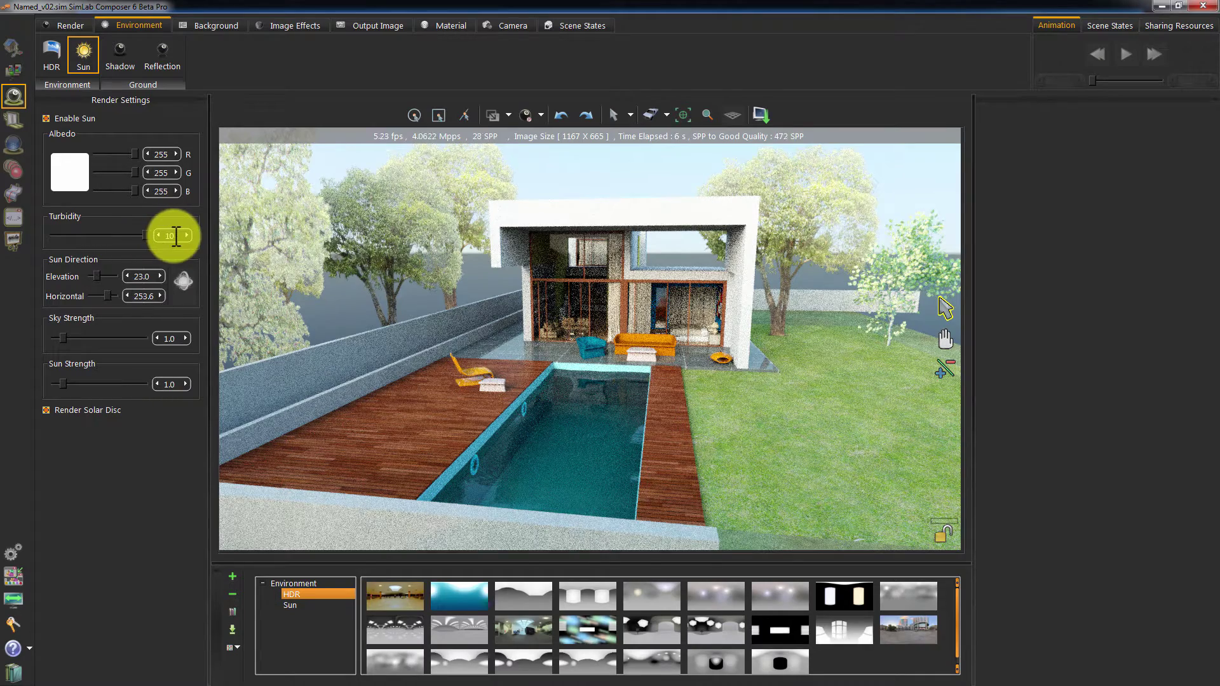
type("3")
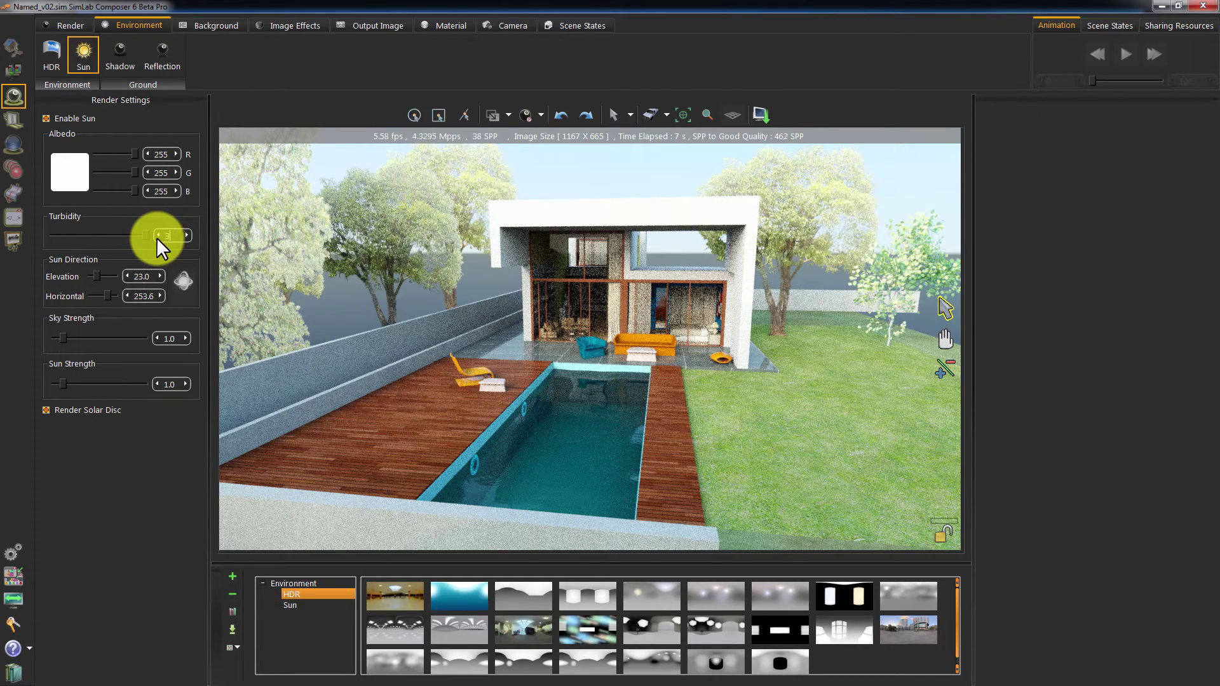
key("Return")
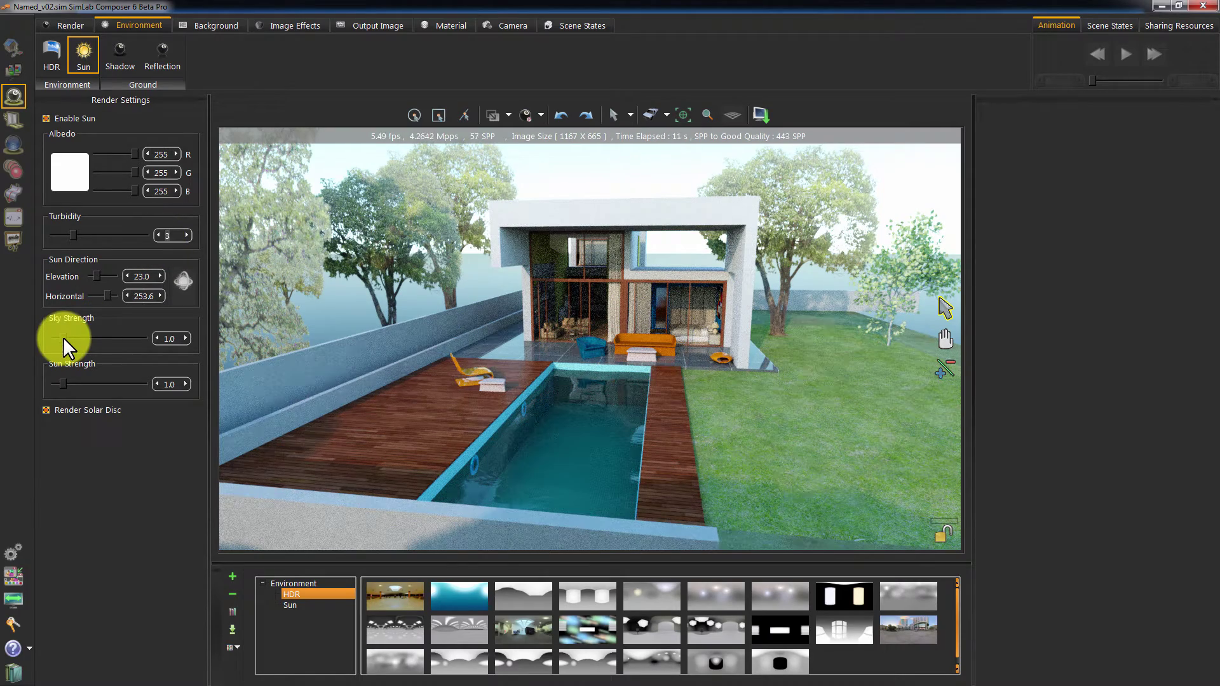
- Test Sky Strength at 0 and 10.0, then settle it at 1.8
left_click_drag(63, 337, 58, 337)
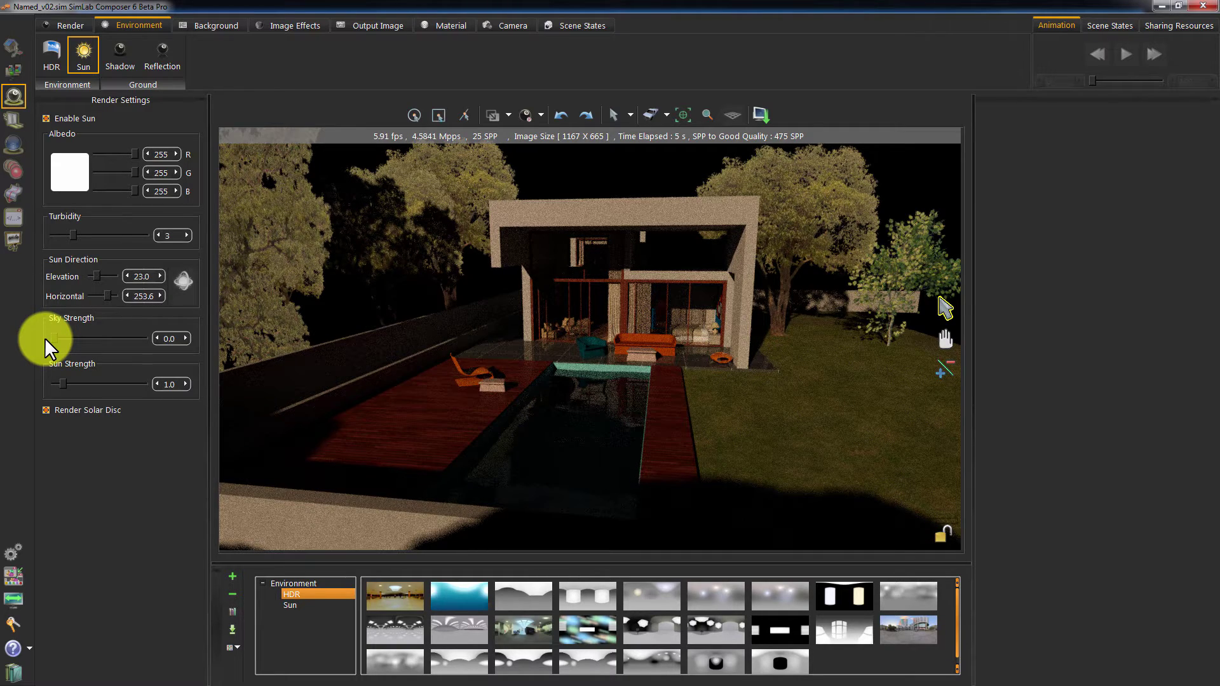
left_click_drag(54, 337, 161, 338)
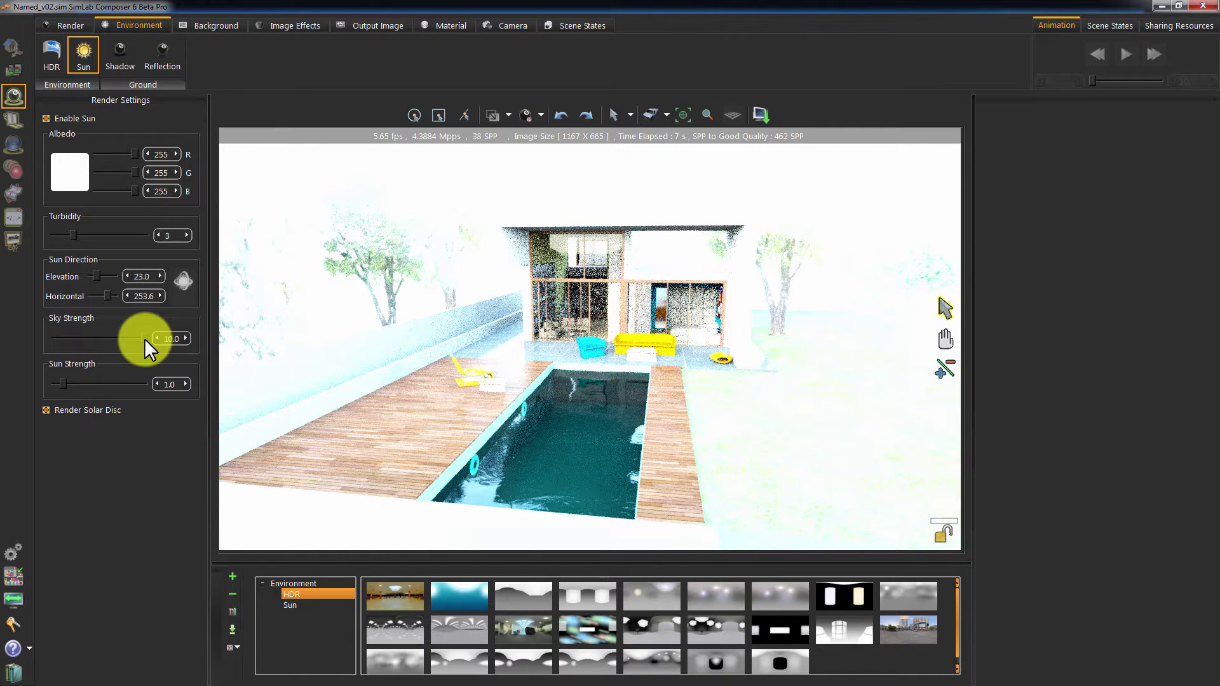
left_click_drag(144, 338, 70, 339)
left_click(162, 345)
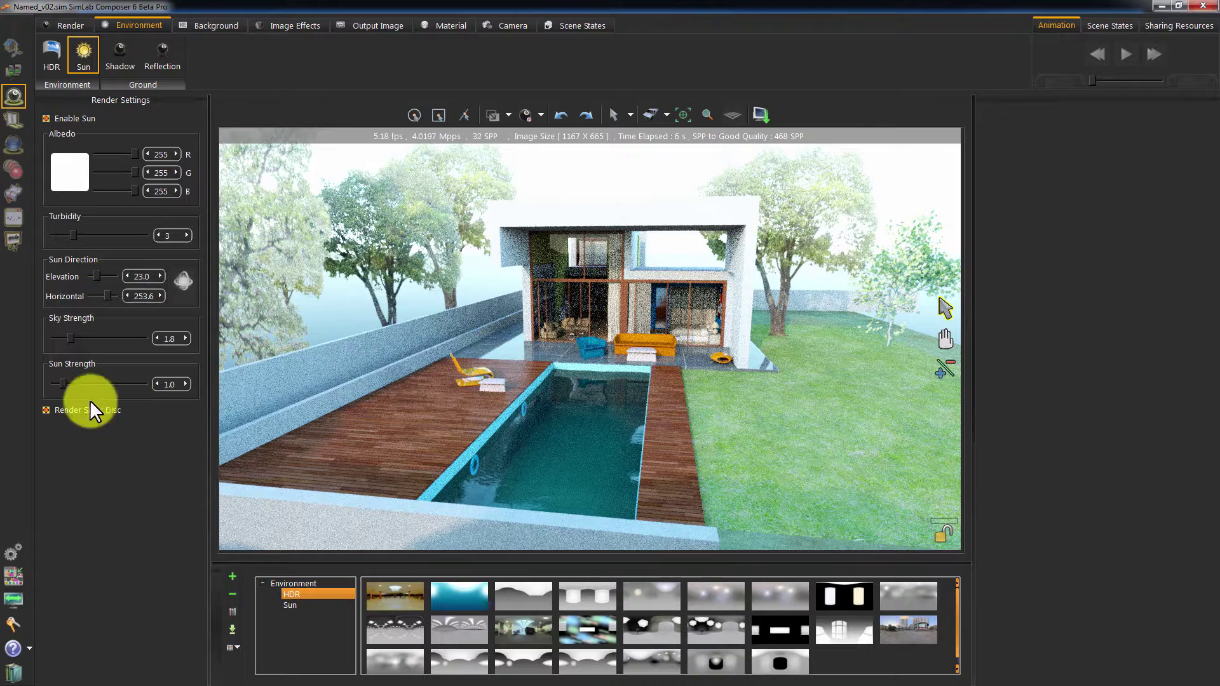
- Dim Sun Strength toward 0, then push it to its maximum 10.0
left_click_drag(62, 384, 50, 384)
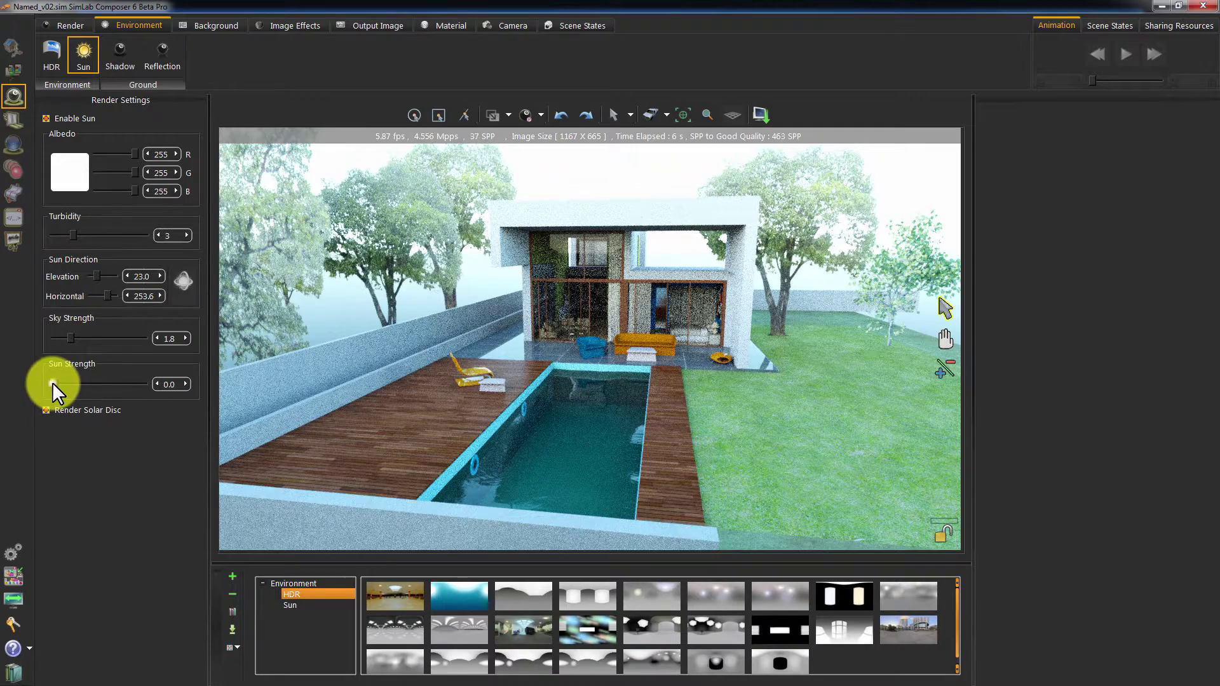
left_click_drag(52, 384, 166, 386)
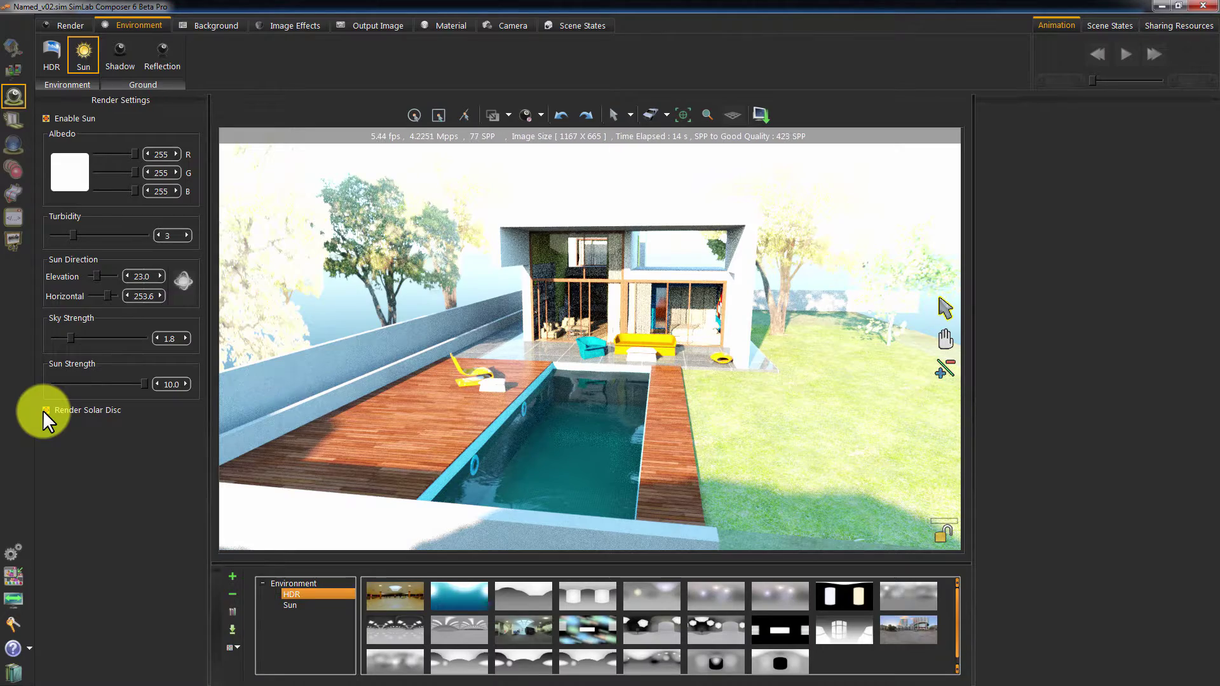
- Looking up at the sky, lower Sun Strength to 0.9 and set Sky Strength to 0
left_click_drag(635, 363, 763, 376)
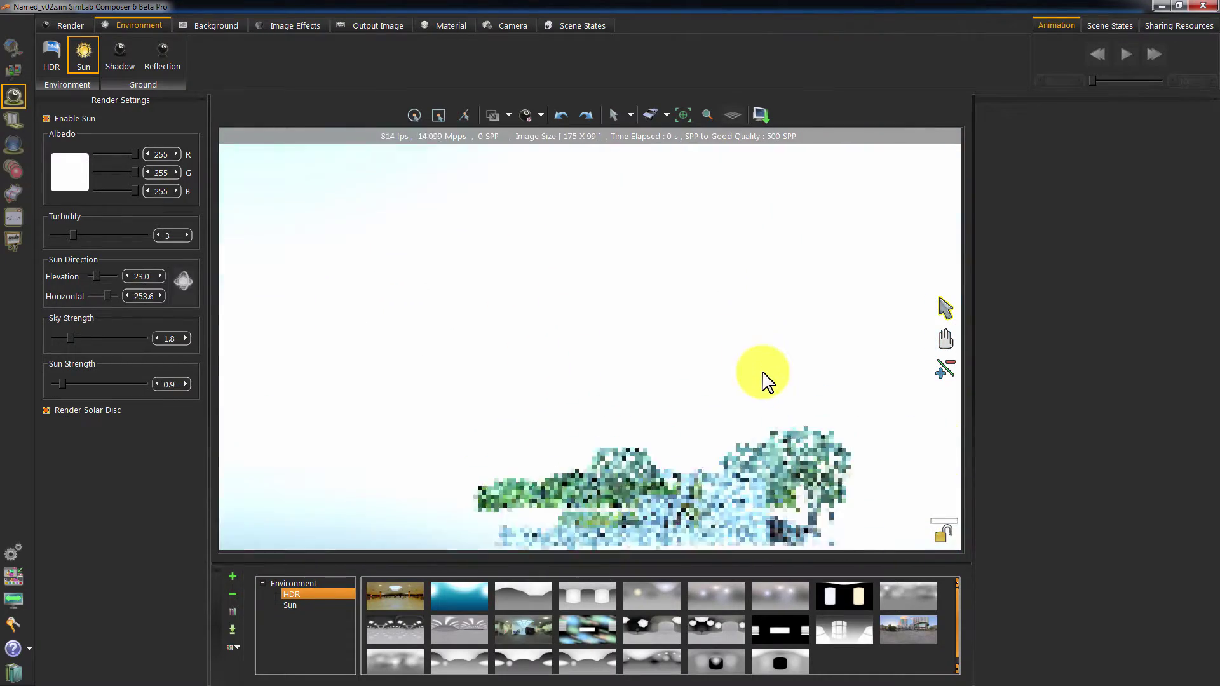
left_click_drag(144, 384, 62, 384)
double_click(178, 339)
type("0")
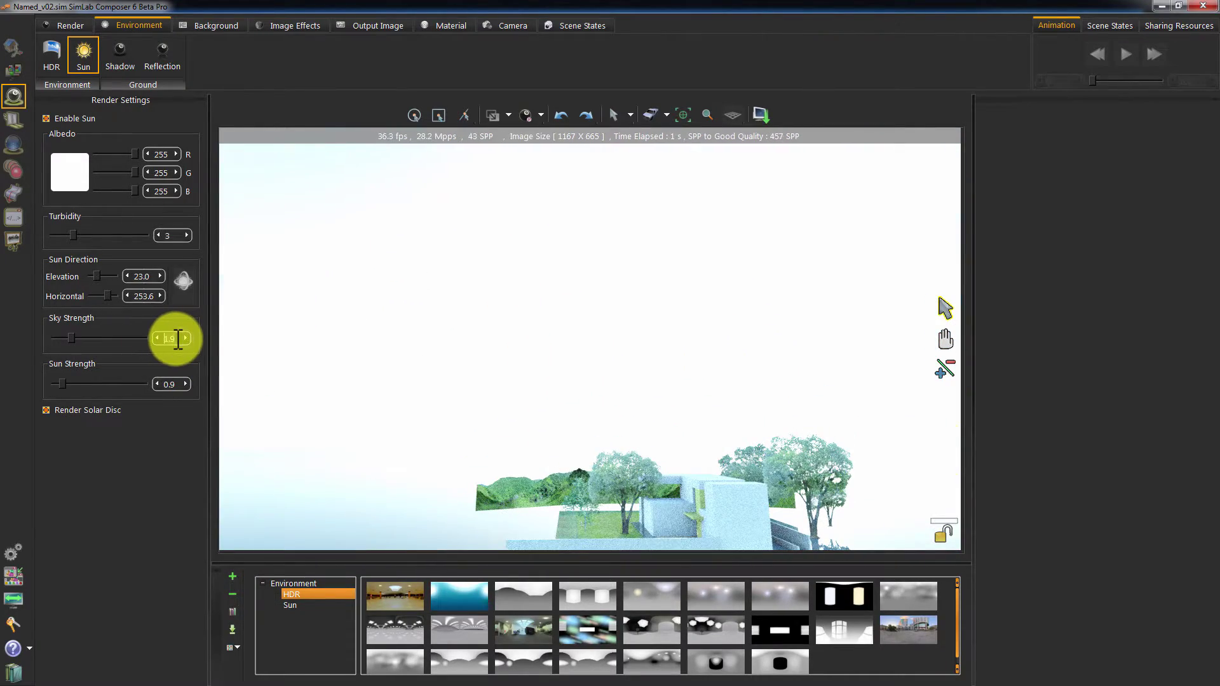
key("Return")
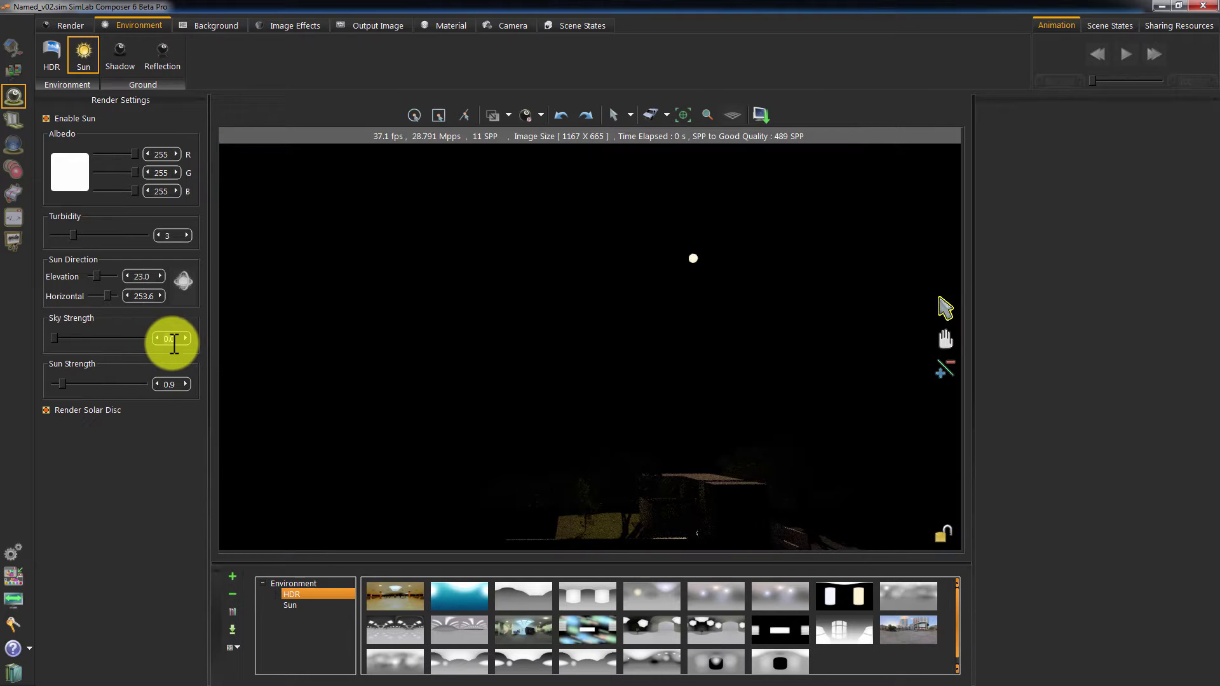
- Raise Sun Strength back to 10.0 and nudge Sky Strength up to 0.3
left_click_drag(672, 368, 707, 362)
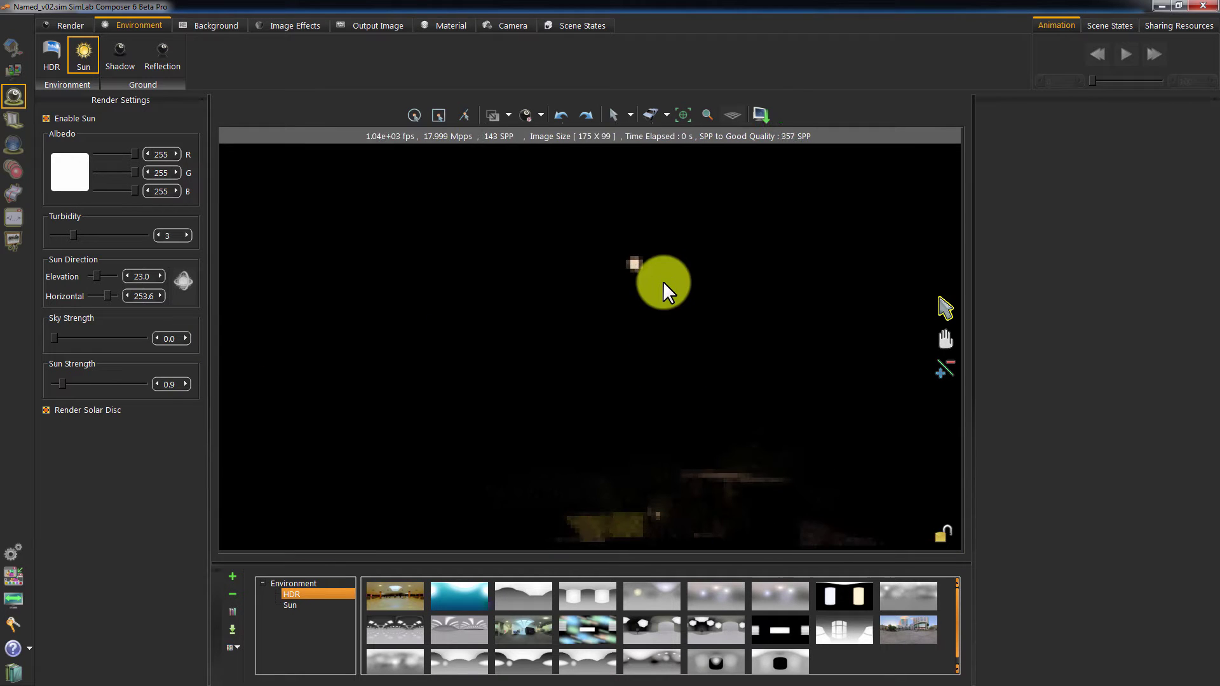
left_click_drag(62, 382, 159, 379)
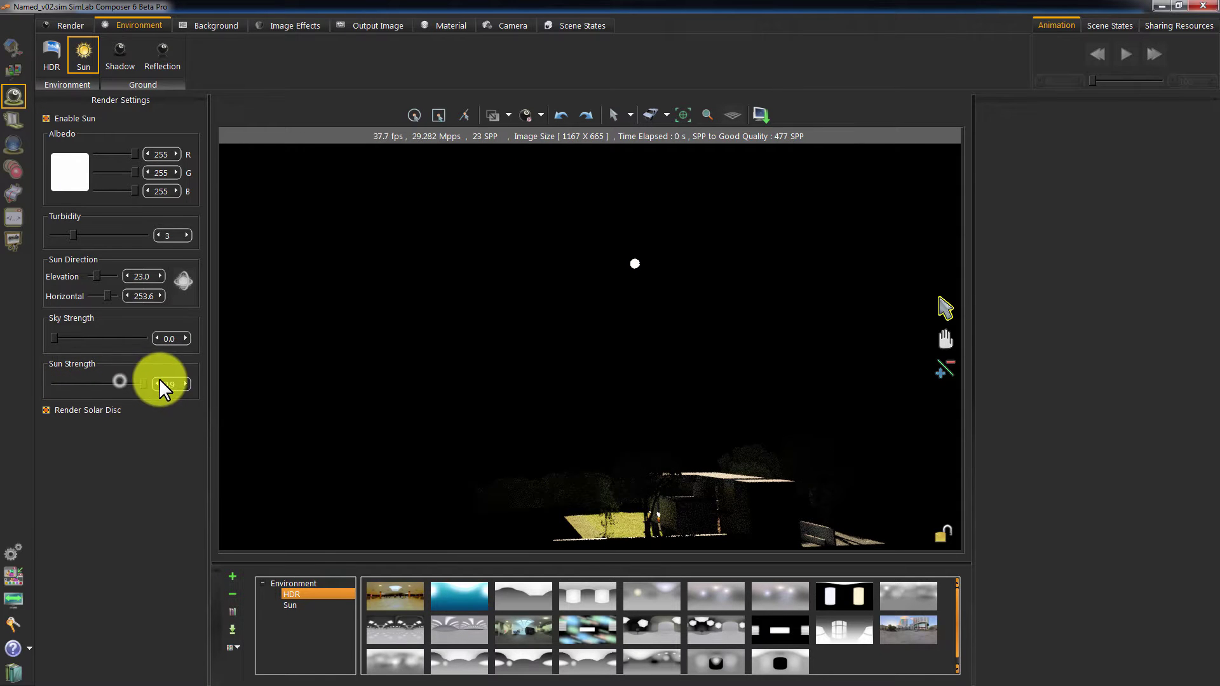
left_click_drag(597, 360, 616, 379)
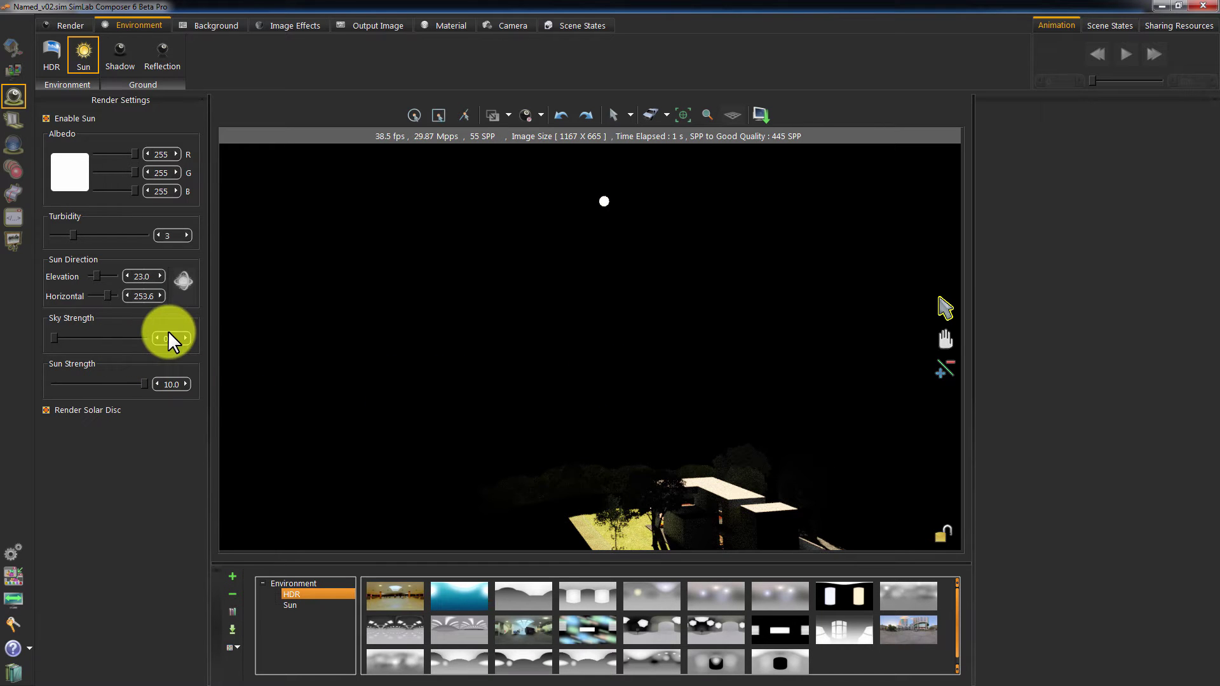
left_click(185, 338)
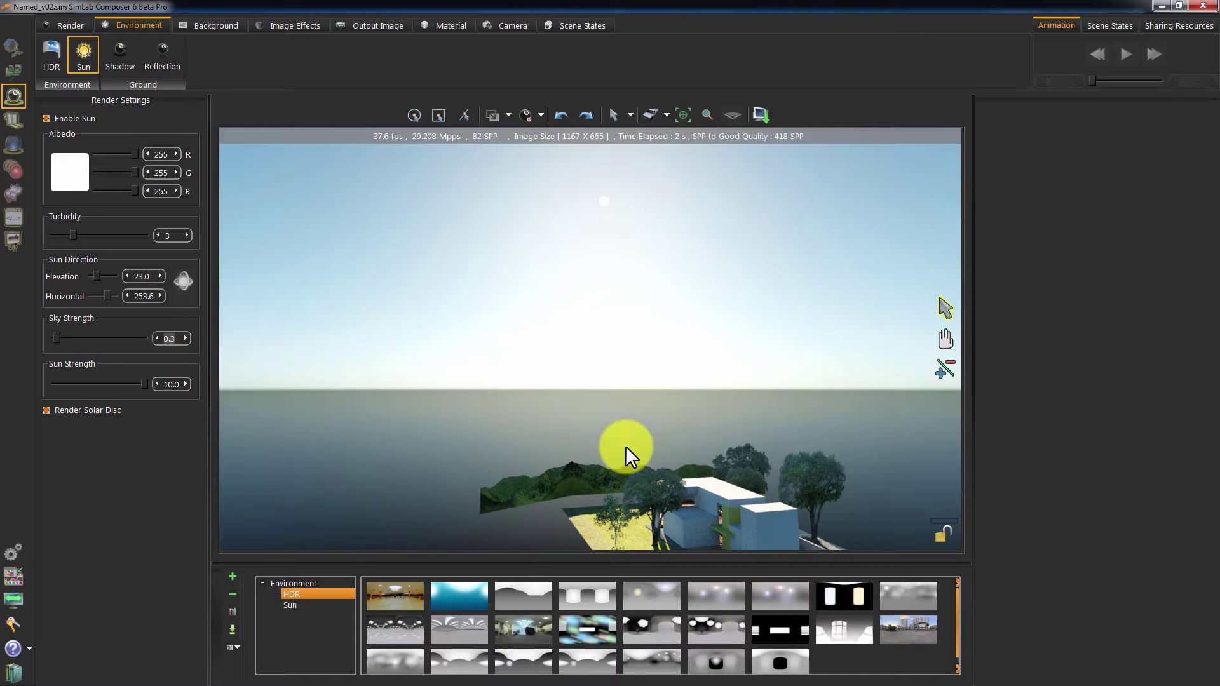
left_click_drag(523, 442, 418, 472)
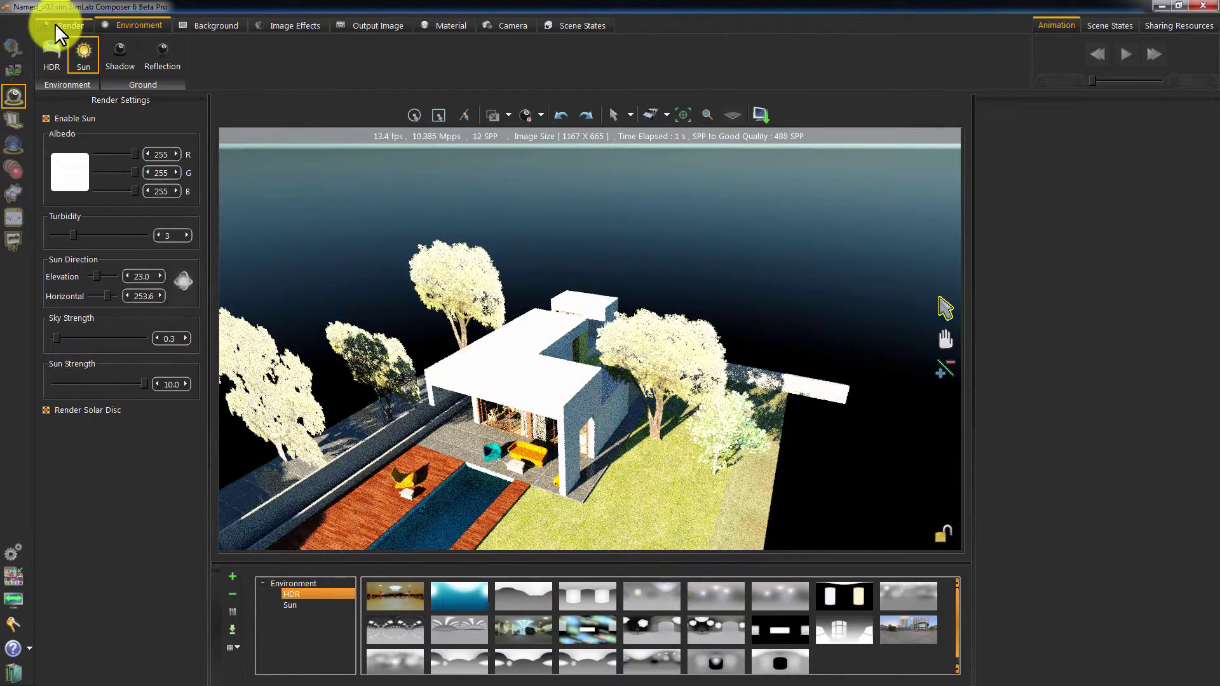
- Switch the render preview to Clay mode, orbit closer to the house, and reopen Environment settings
left_click(55, 22)
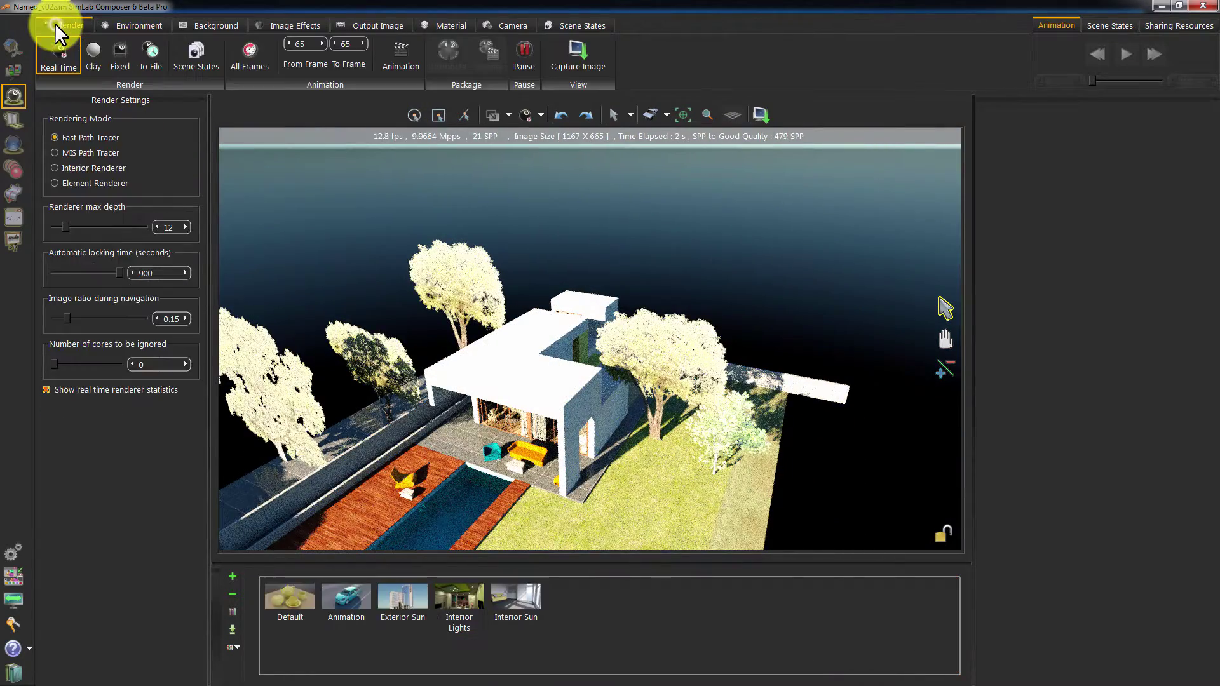
left_click(95, 54)
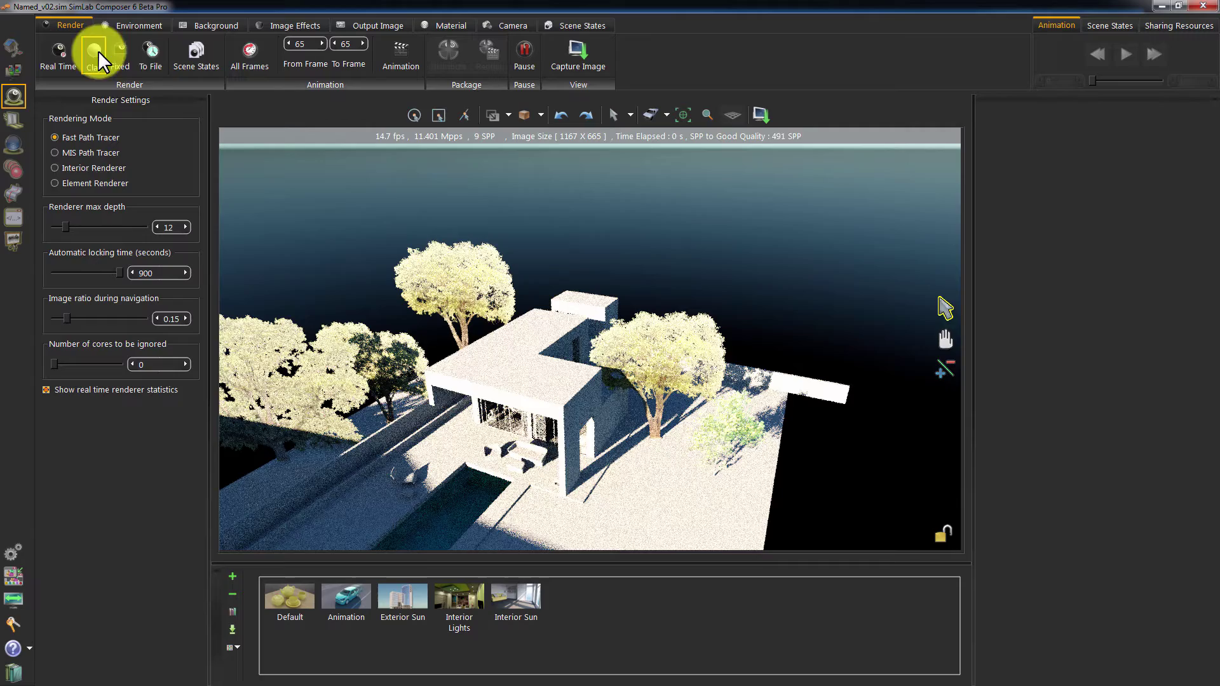
left_click_drag(555, 471, 459, 420)
left_click_drag(648, 422, 185, 196)
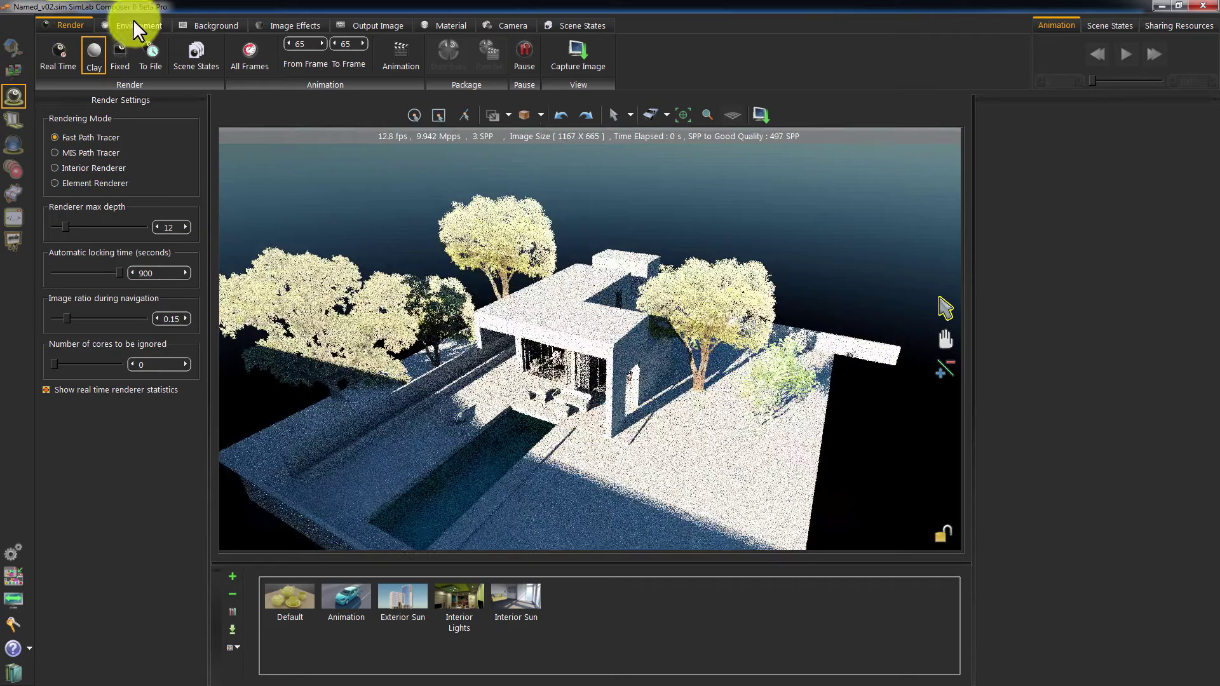
left_click(135, 19)
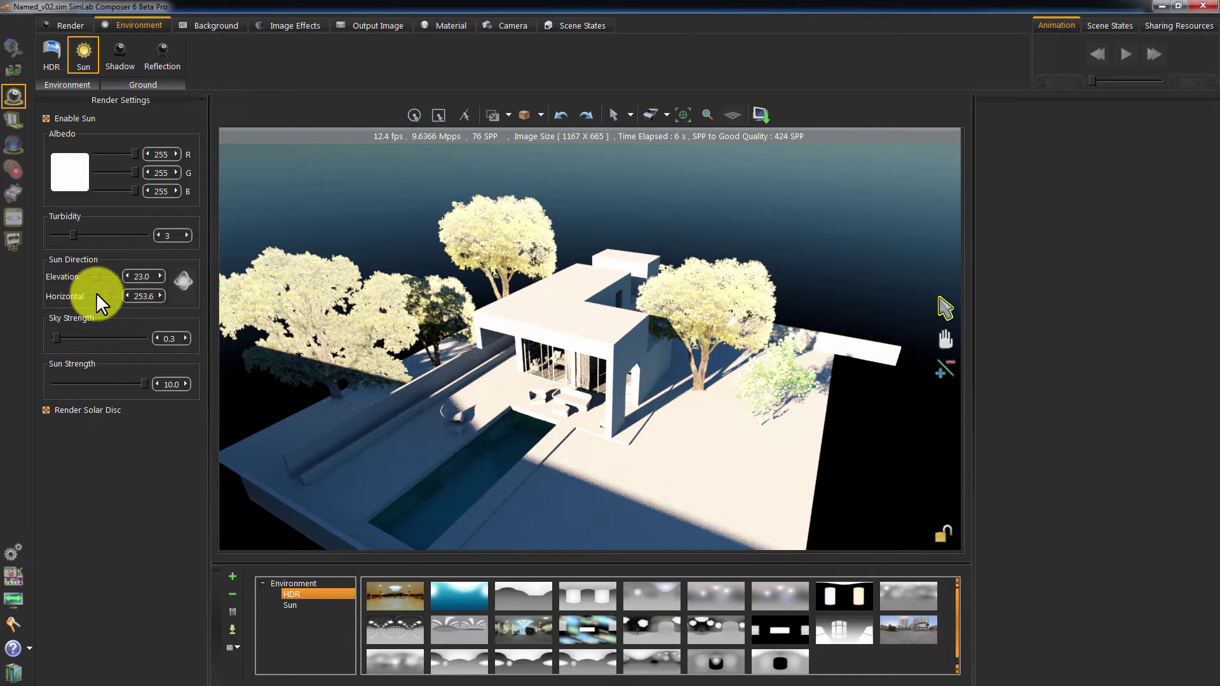
- Set both the sun strength and the sky strength to 2.0
left_click_drag(98, 270, 99, 270)
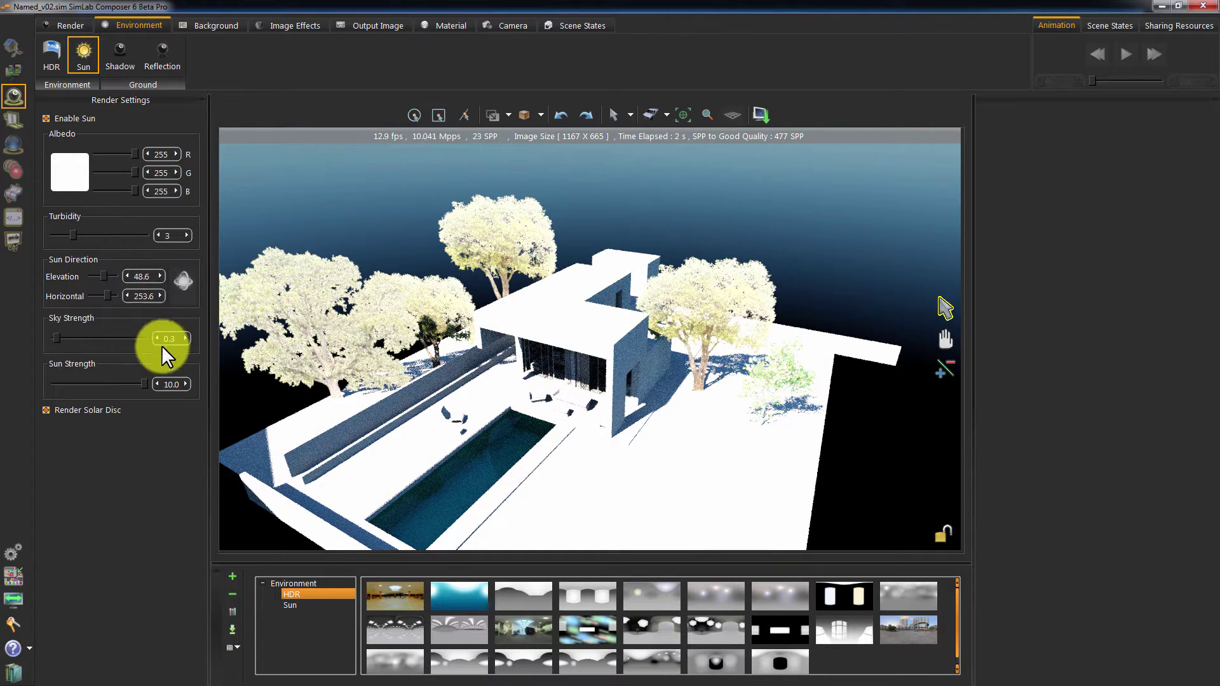
double_click(170, 385)
type("2")
key("Return")
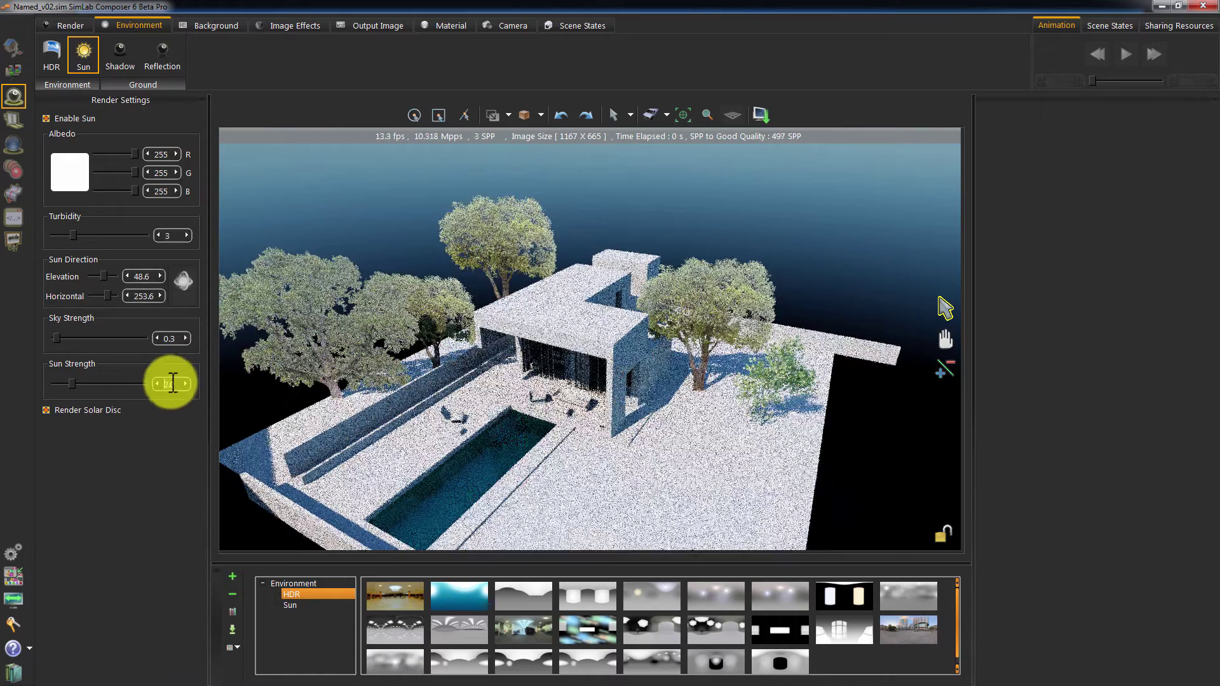
double_click(152, 338)
type("2.0")
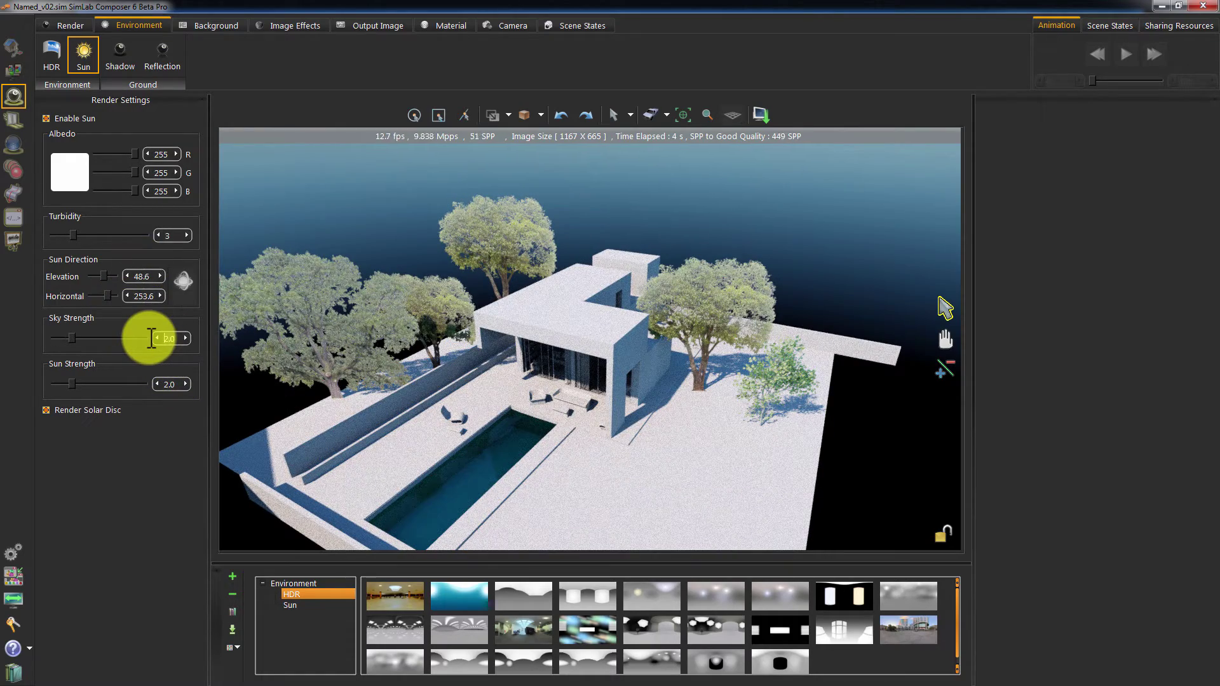
key("Return")
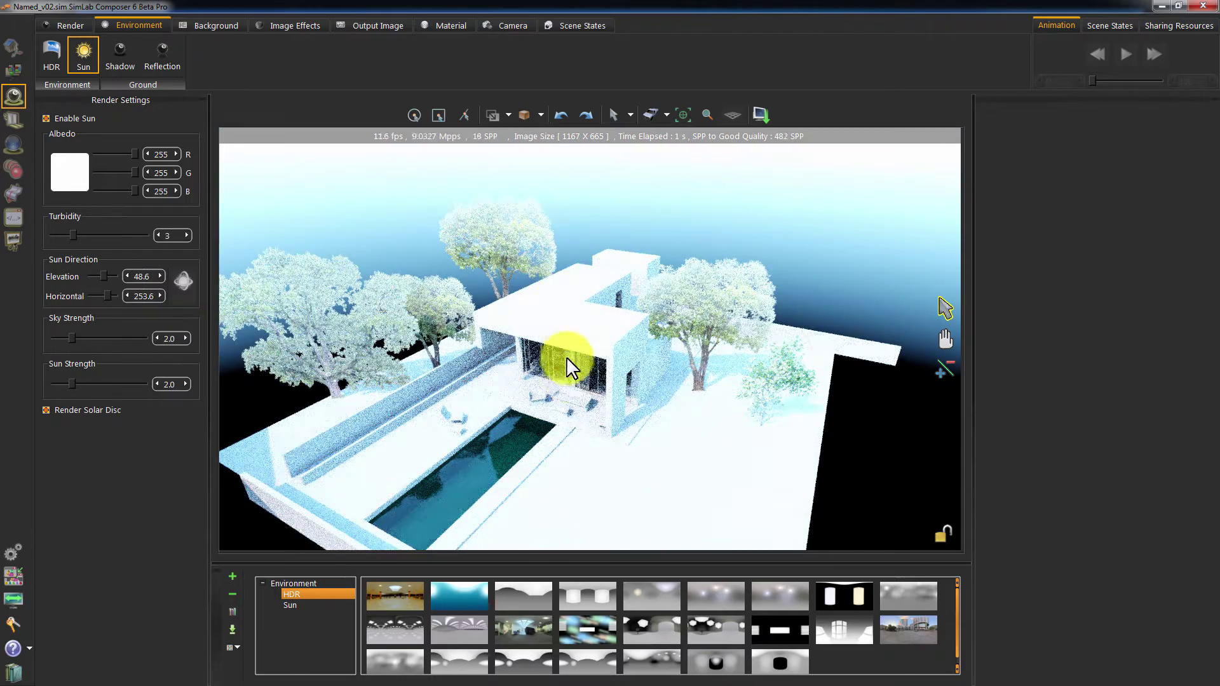
- Move the sun to elevation 34.1 and horizontal 223.8, shifting the house and tree shadows
scroll(582, 451, "up", 3)
scroll(790, 229, "down", 3)
scroll(540, 349, "up", 3)
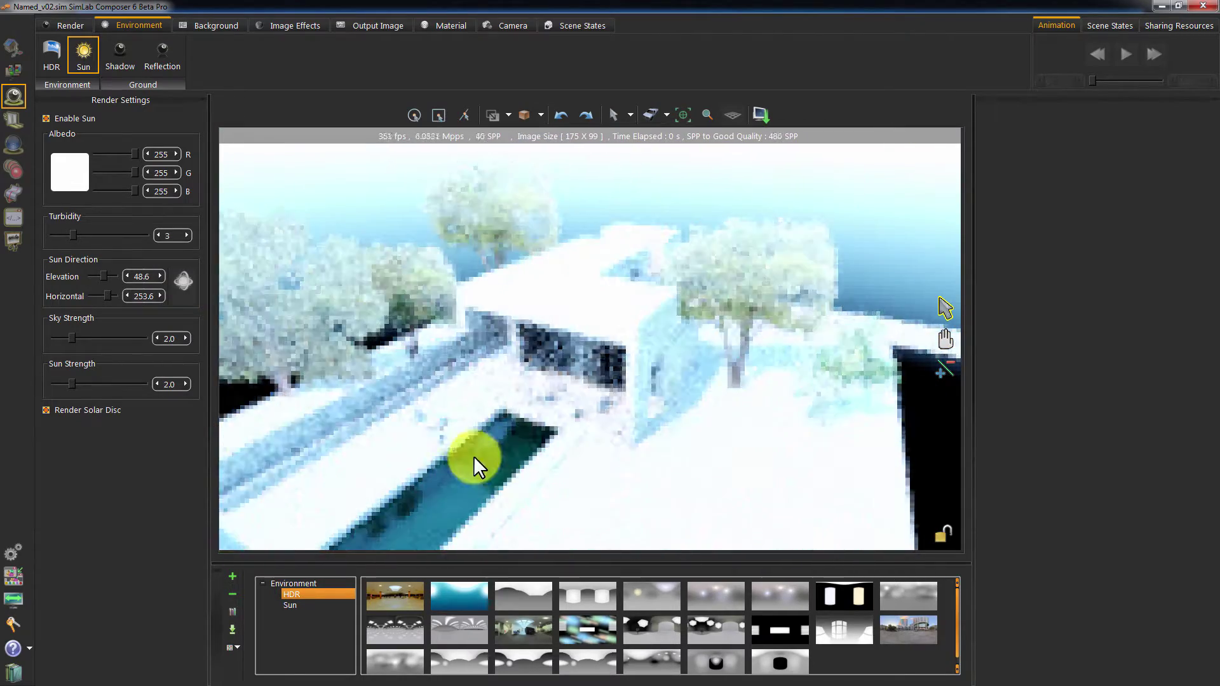
scroll(474, 455, "down", 3)
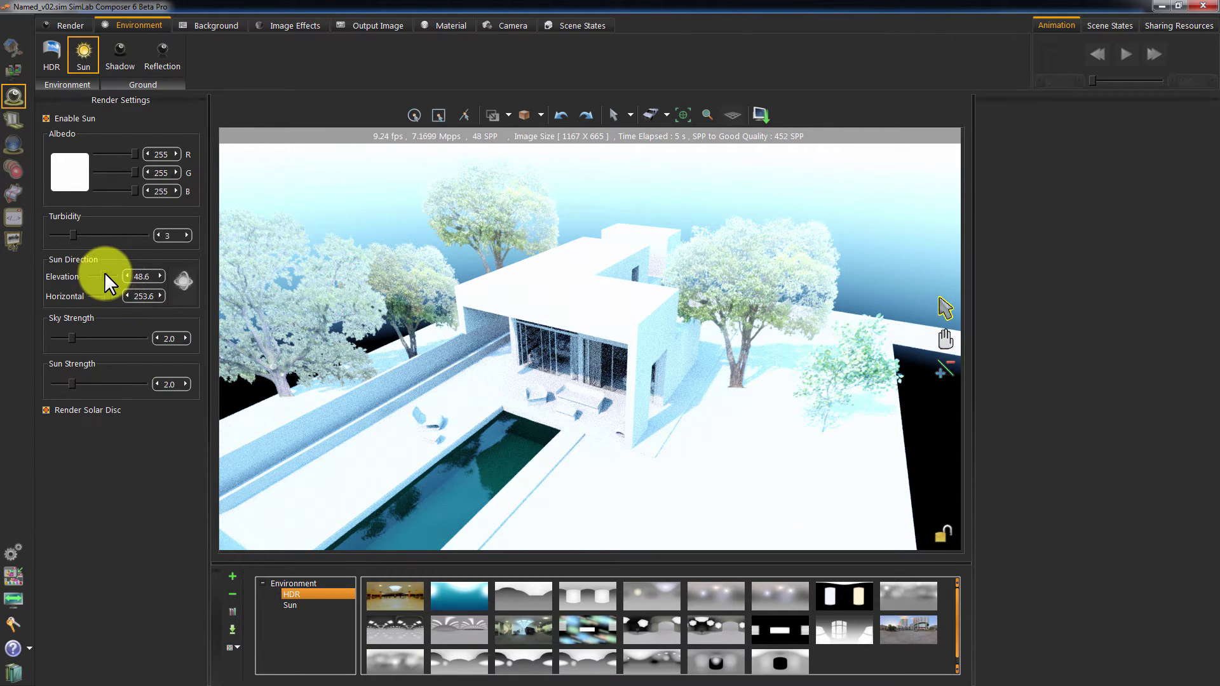
left_click_drag(105, 295, 105, 296)
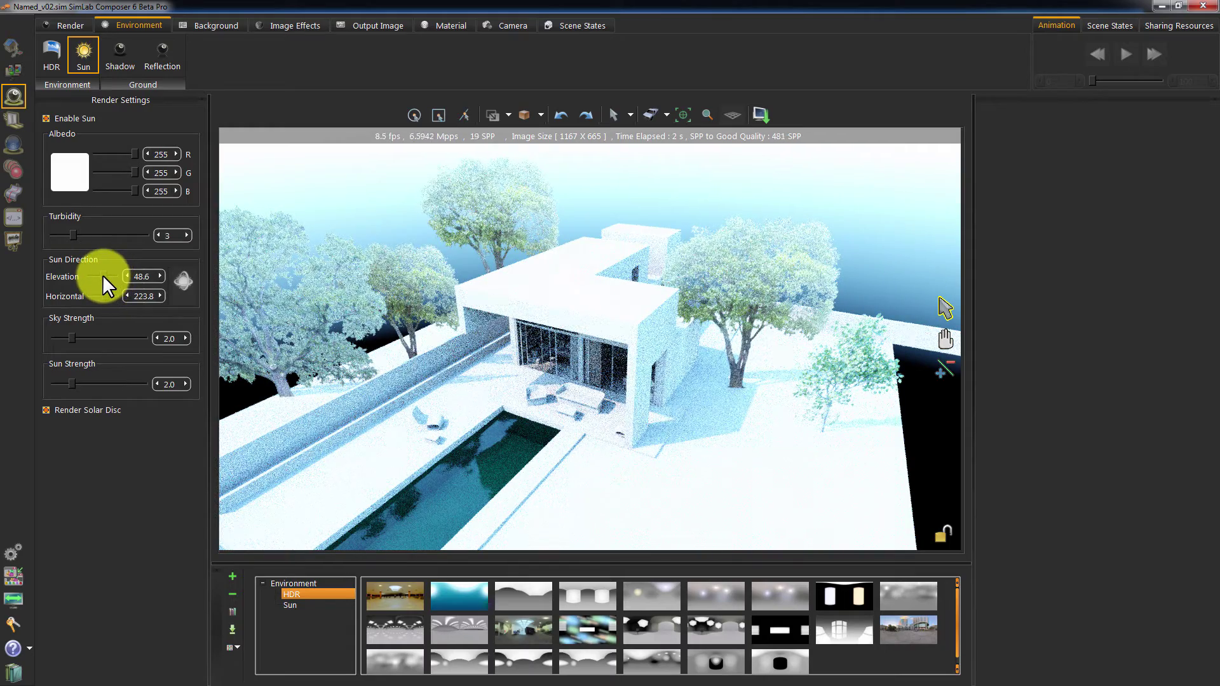
left_click_drag(101, 275, 98, 282)
left_click(516, 353)
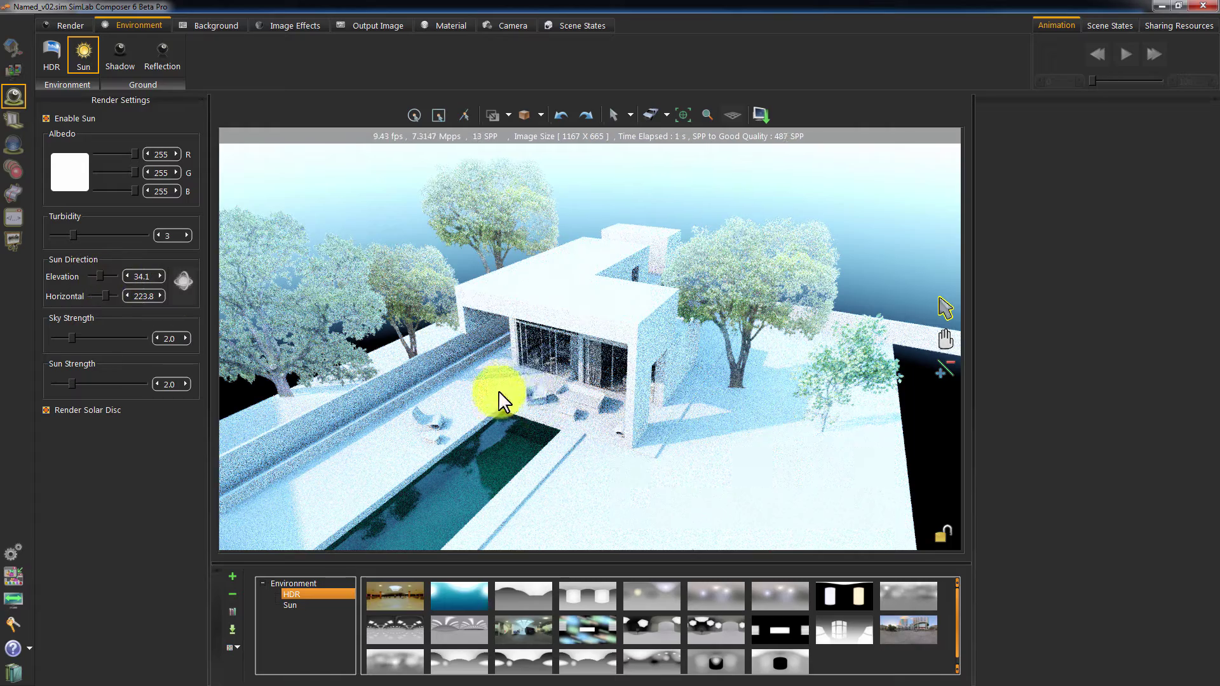
left_click(682, 405)
left_click_drag(681, 403, 604, 316)
- Select the sofa to show its material, then switch off the real-time clay render
double_click(592, 398)
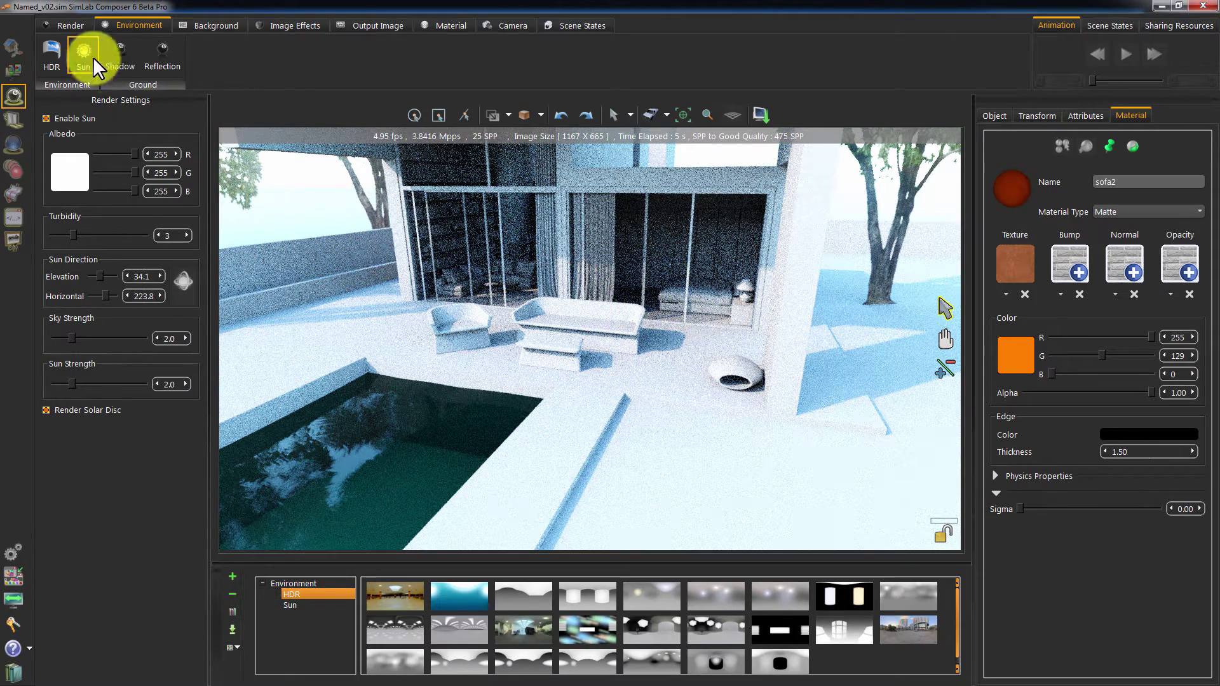
left_click(61, 22)
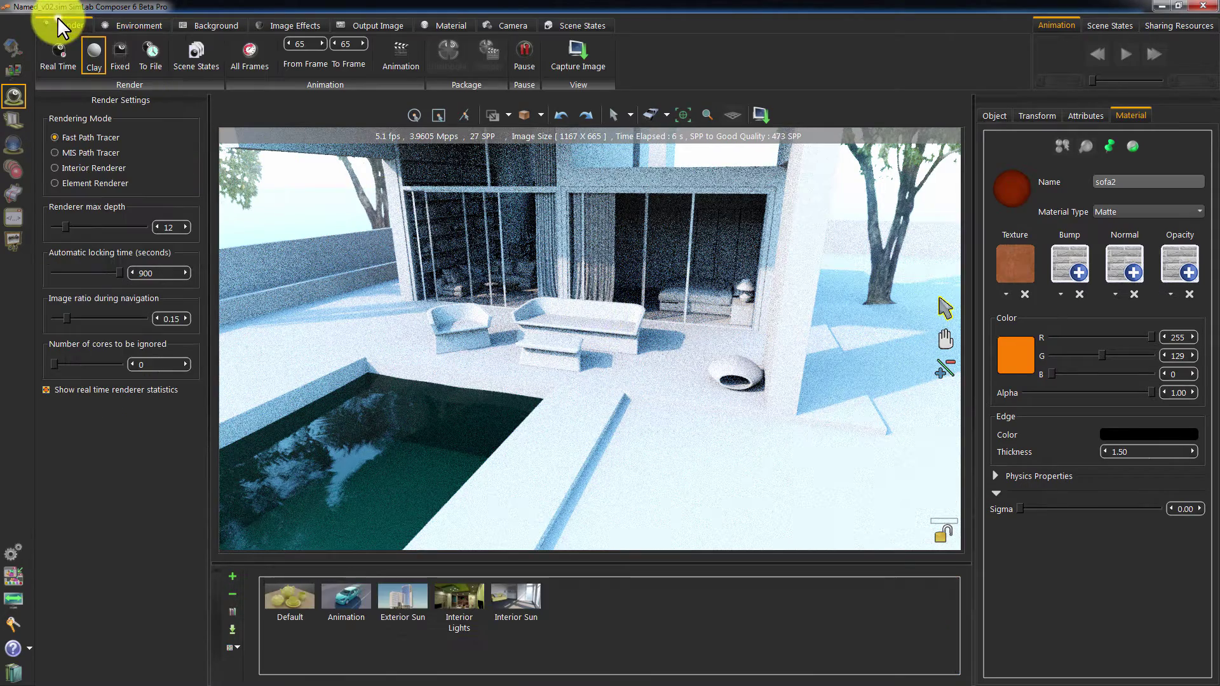
left_click(98, 53)
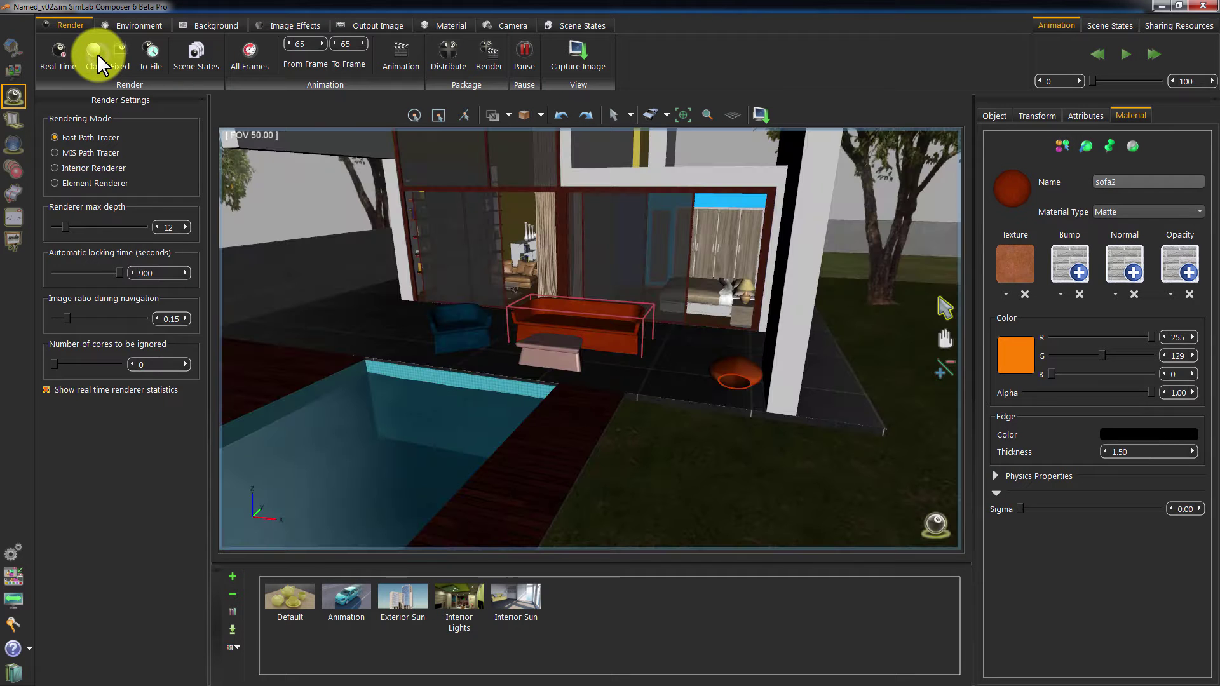